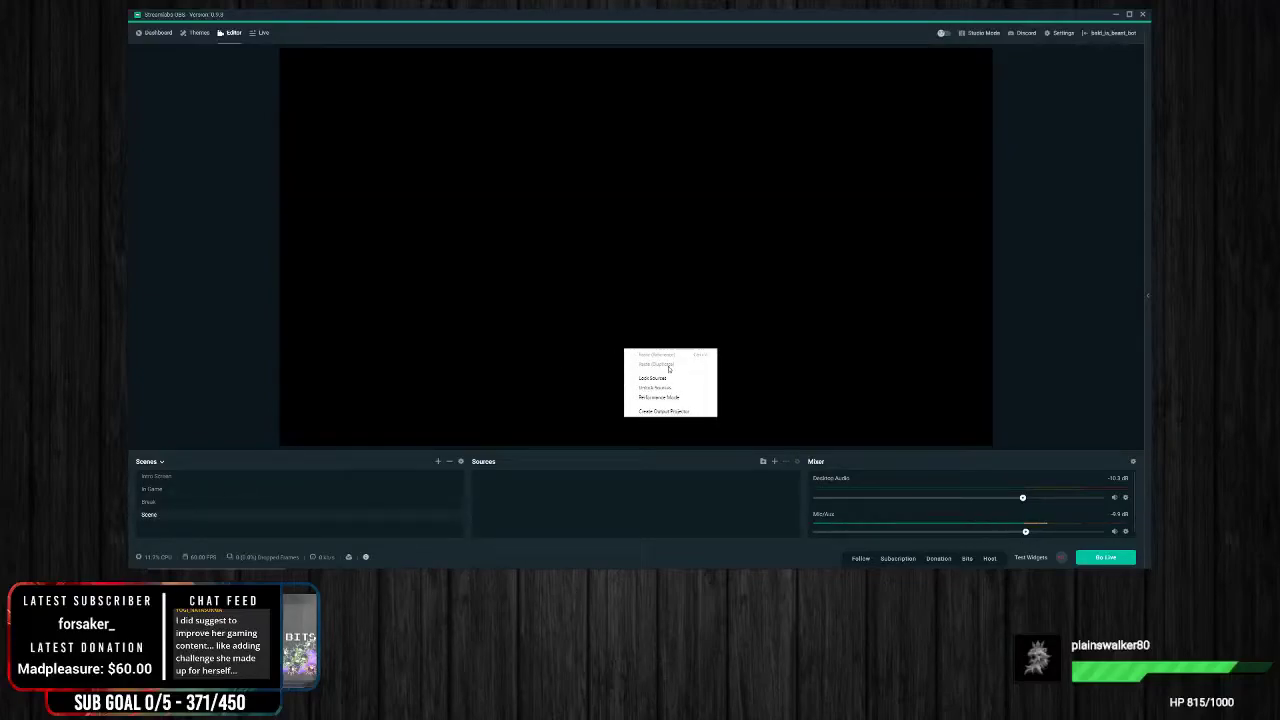
Add a new Video Capture Device source and begin naming it 'webcam'
left_click(654, 505)
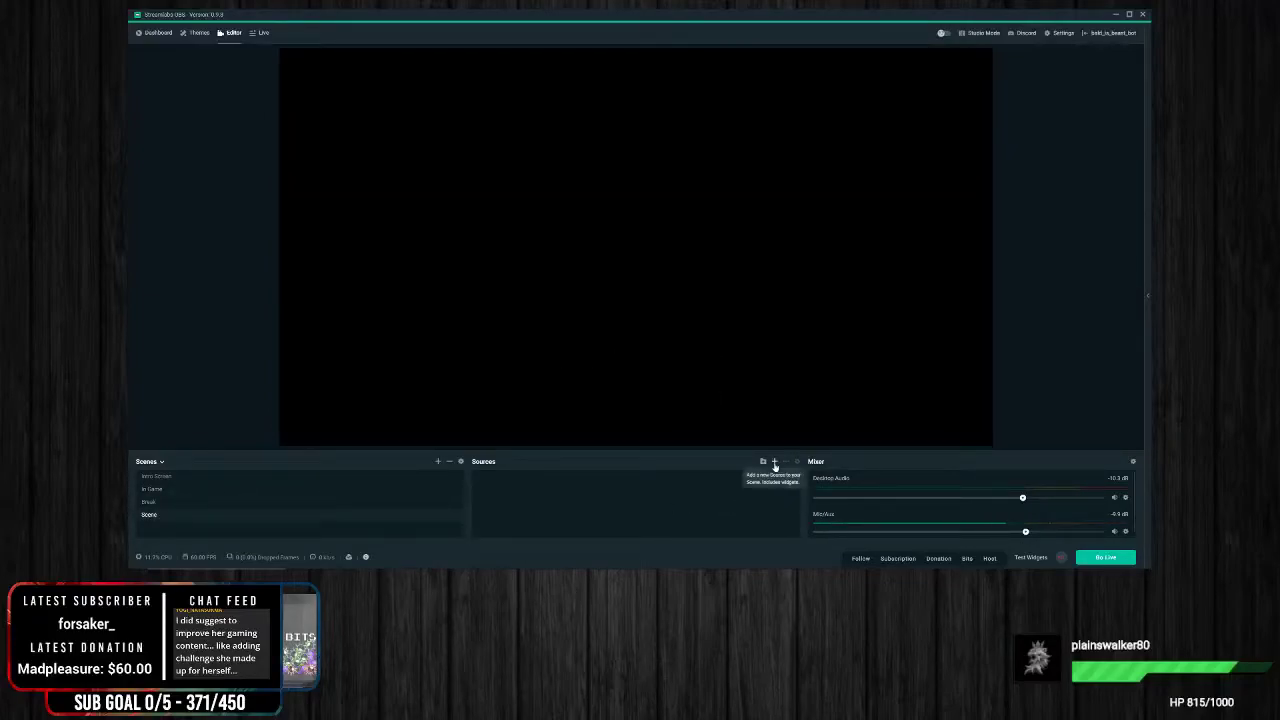
left_click(774, 461)
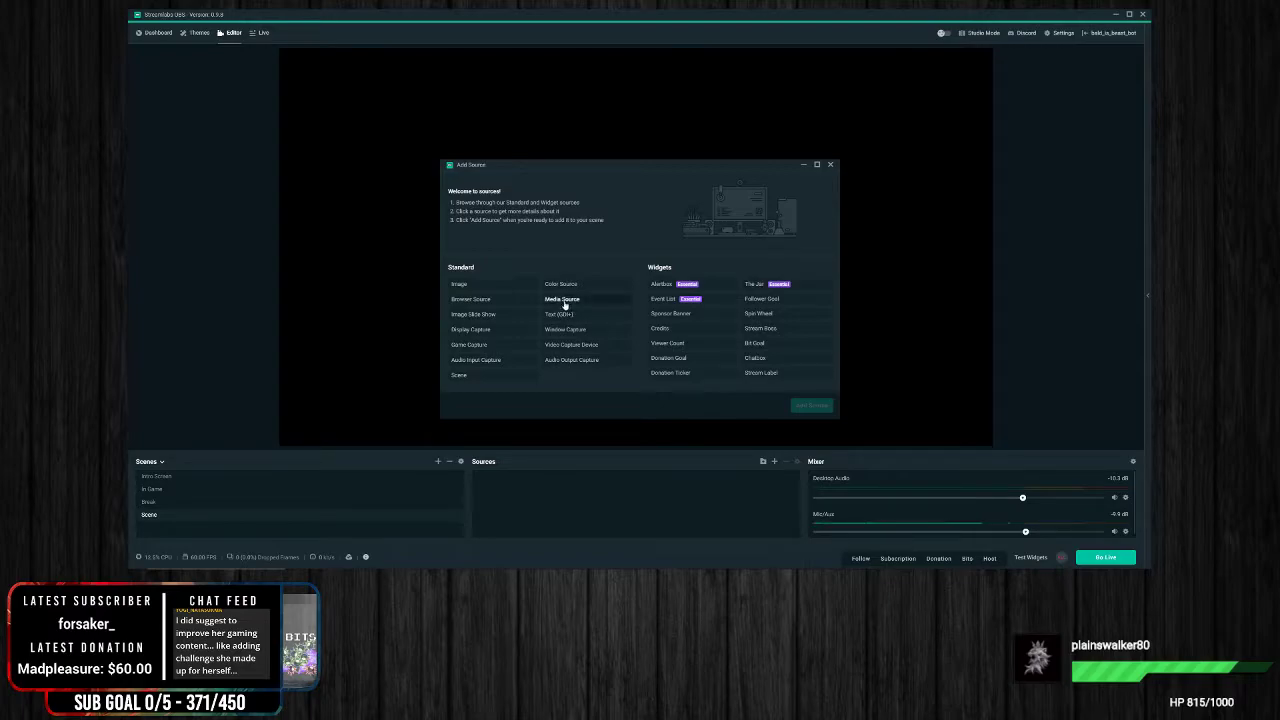
left_click(571, 345)
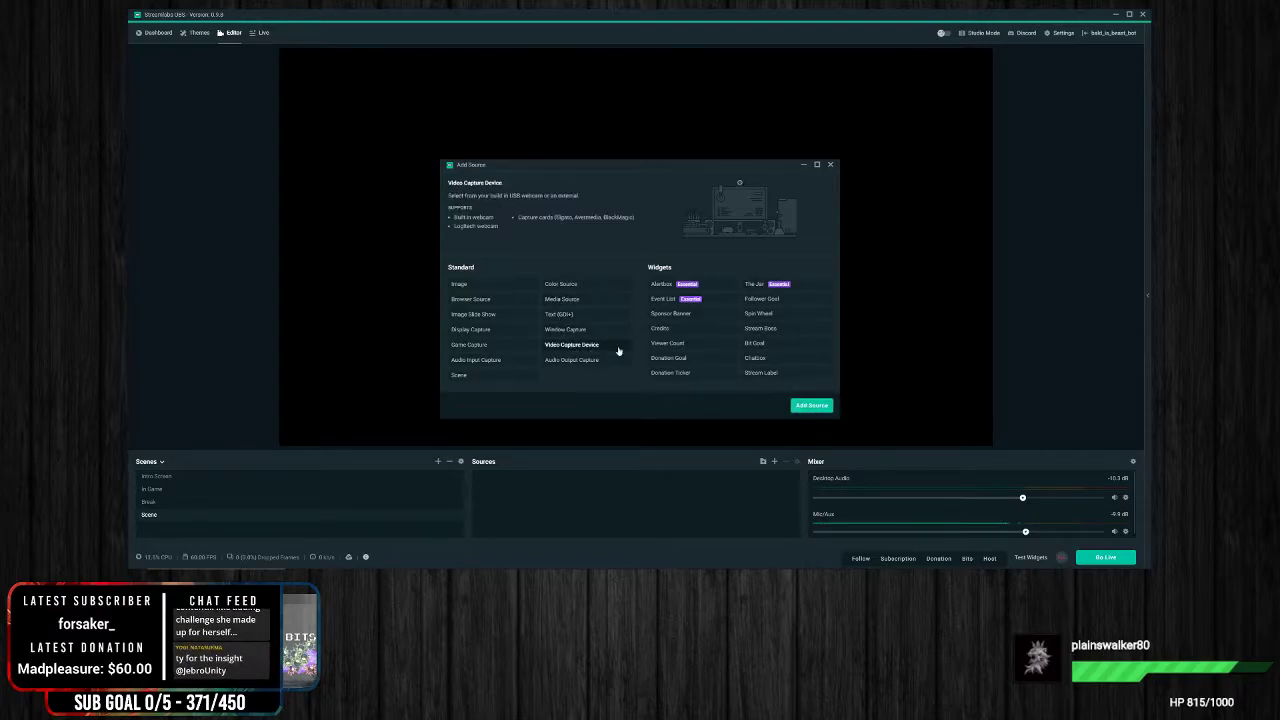
left_click(808, 405)
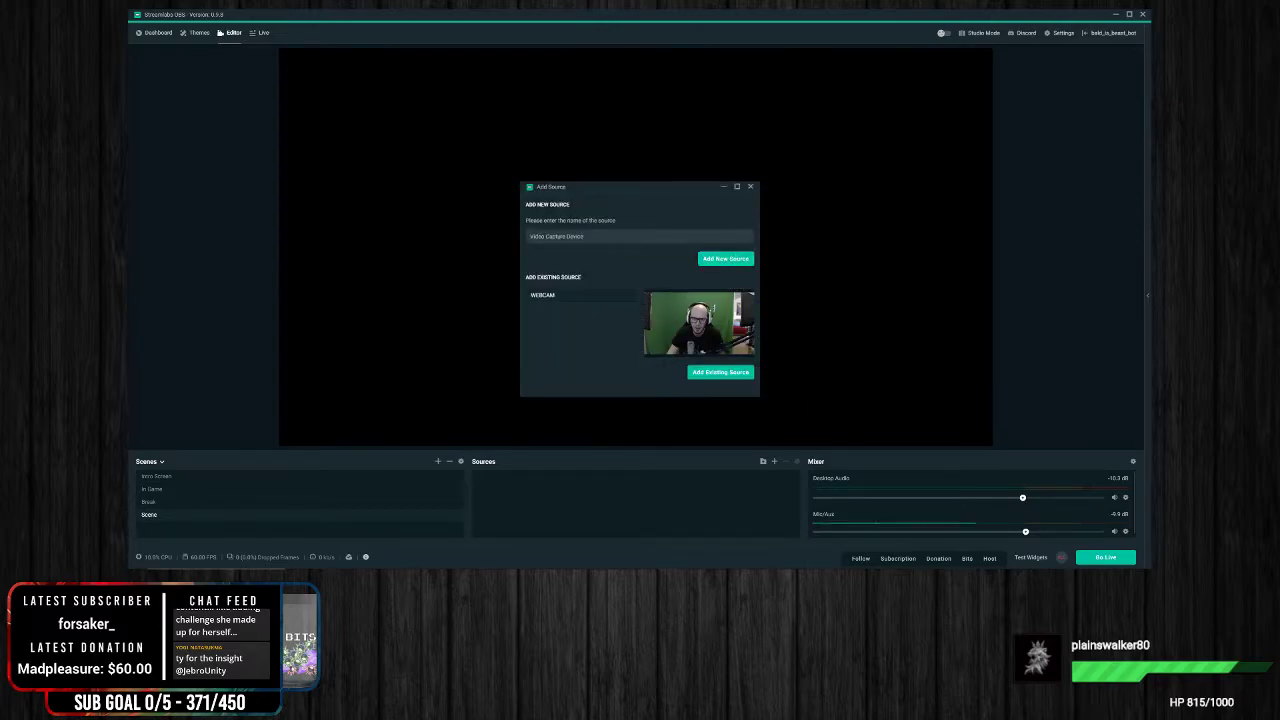
type("webcam")
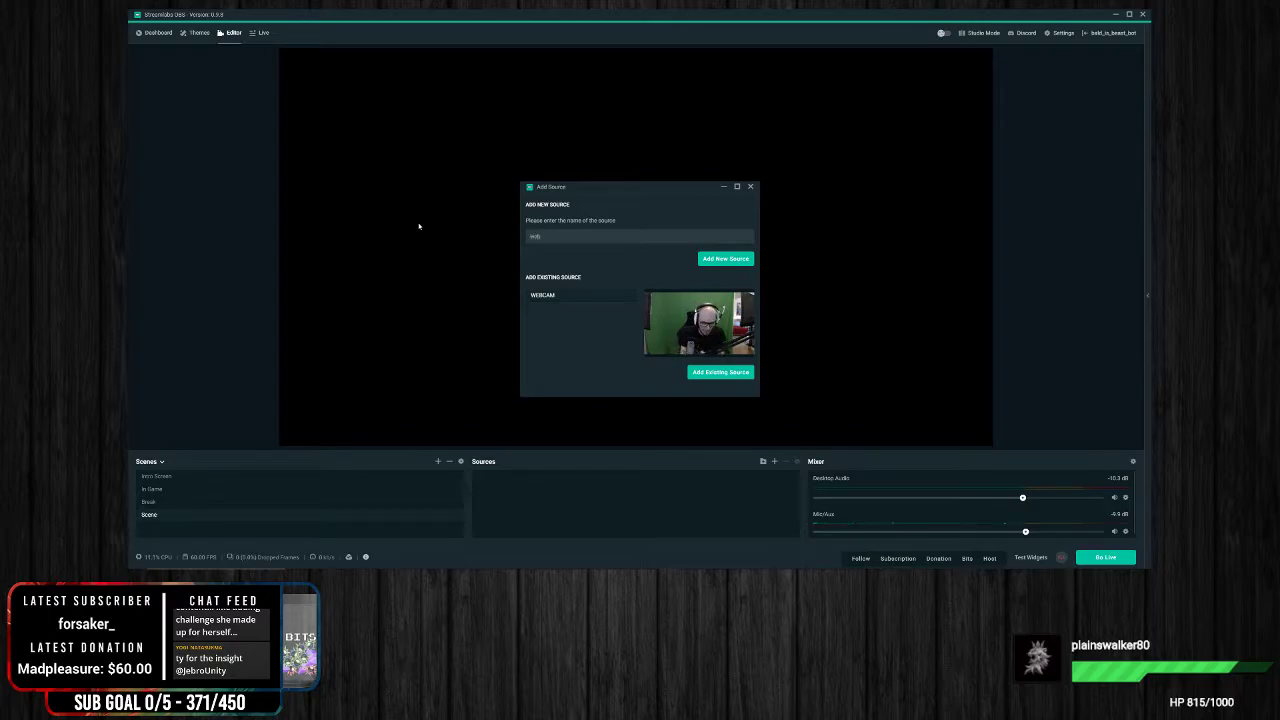
Create the webcam source and set its device to 1080p Pro Stream Webcam
left_click(725, 259)
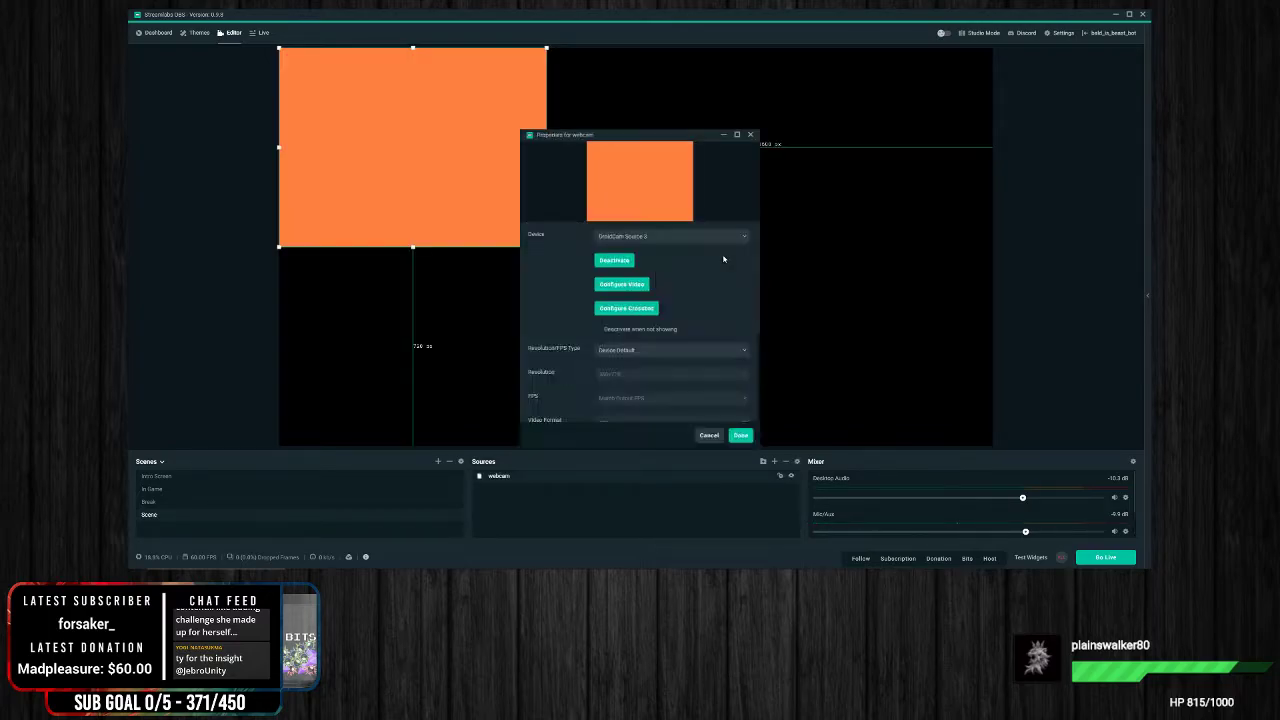
left_click(677, 238)
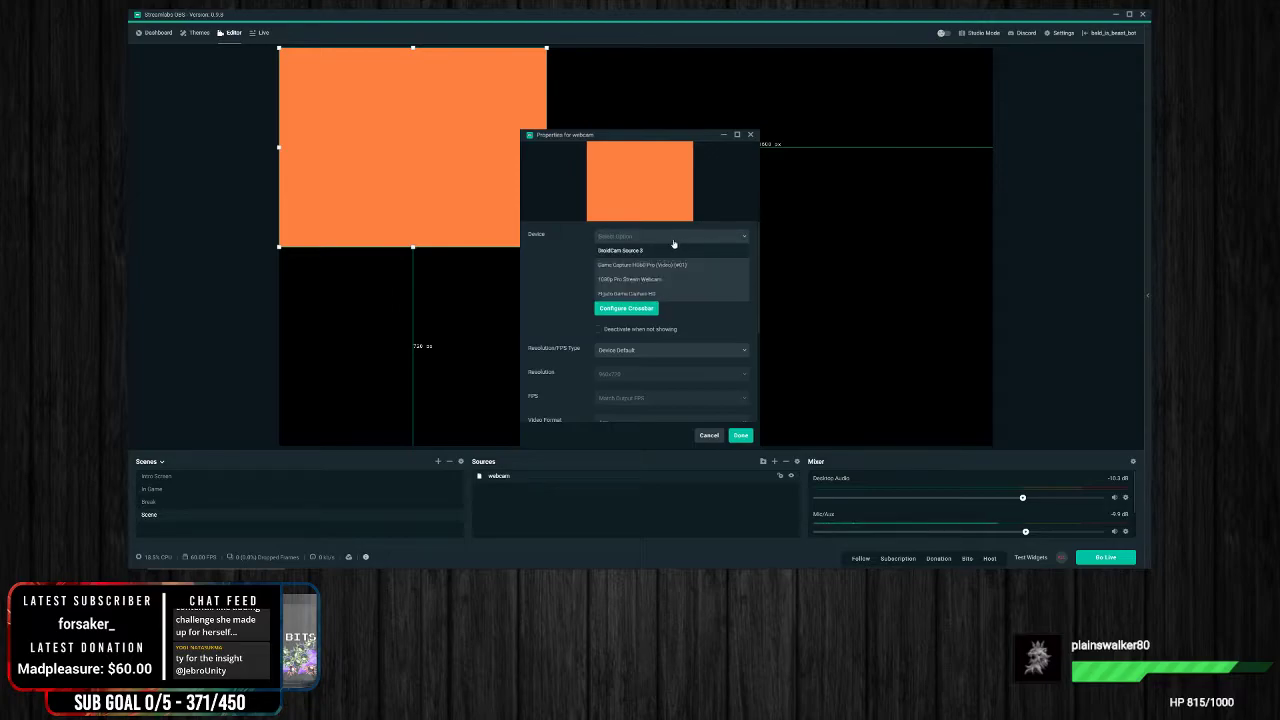
left_click(634, 280)
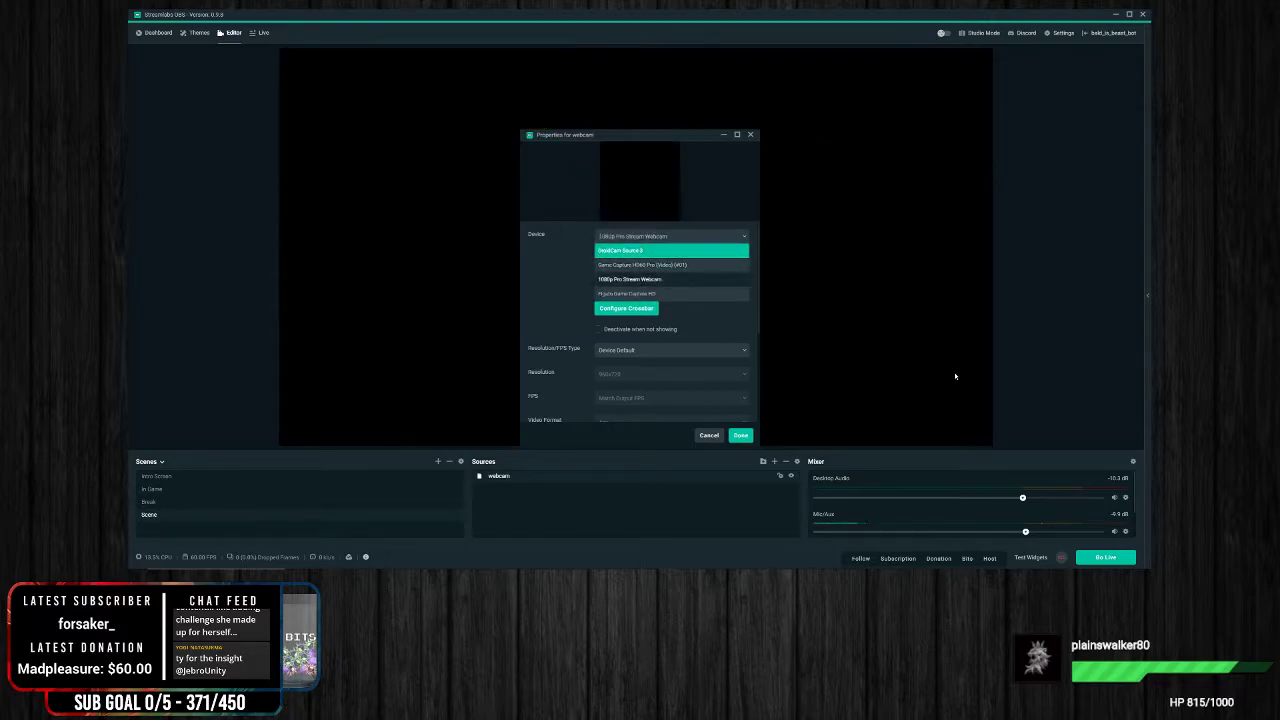
Set Resolution/FPS Type to Custom with 1920x1080 resolution and apply the settings
left_click(663, 351)
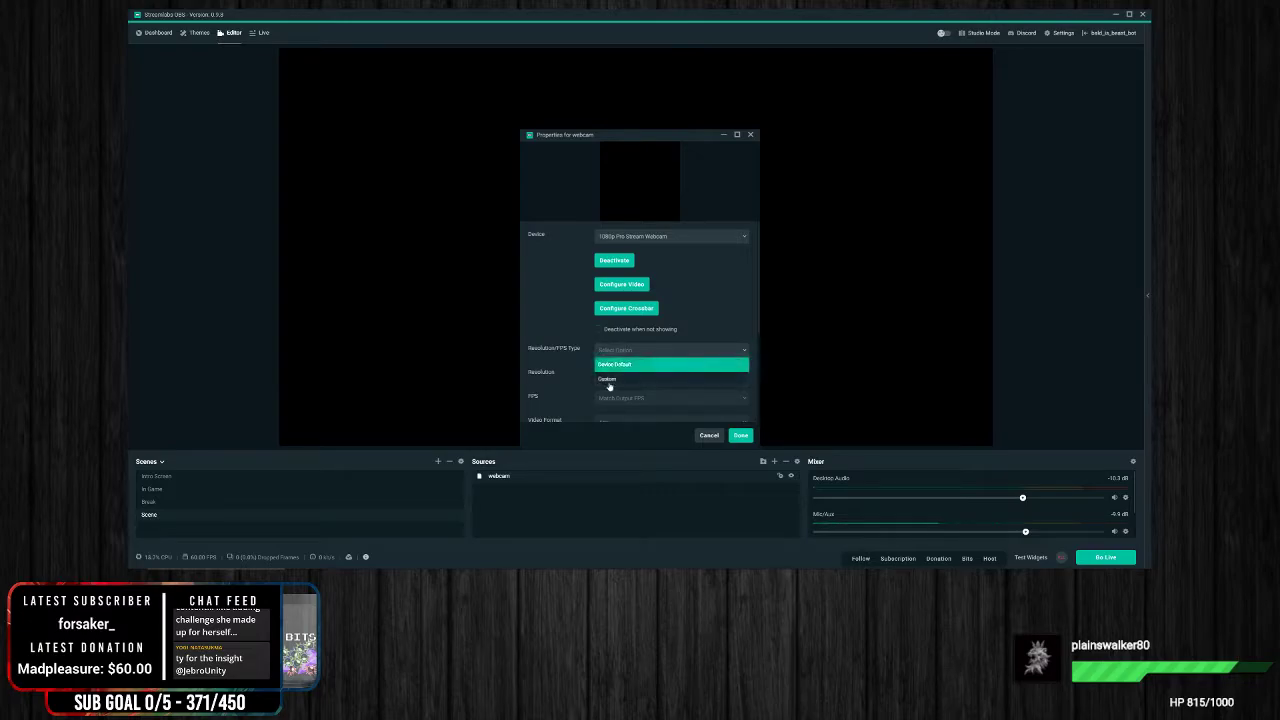
left_click(655, 378)
left_click(654, 373)
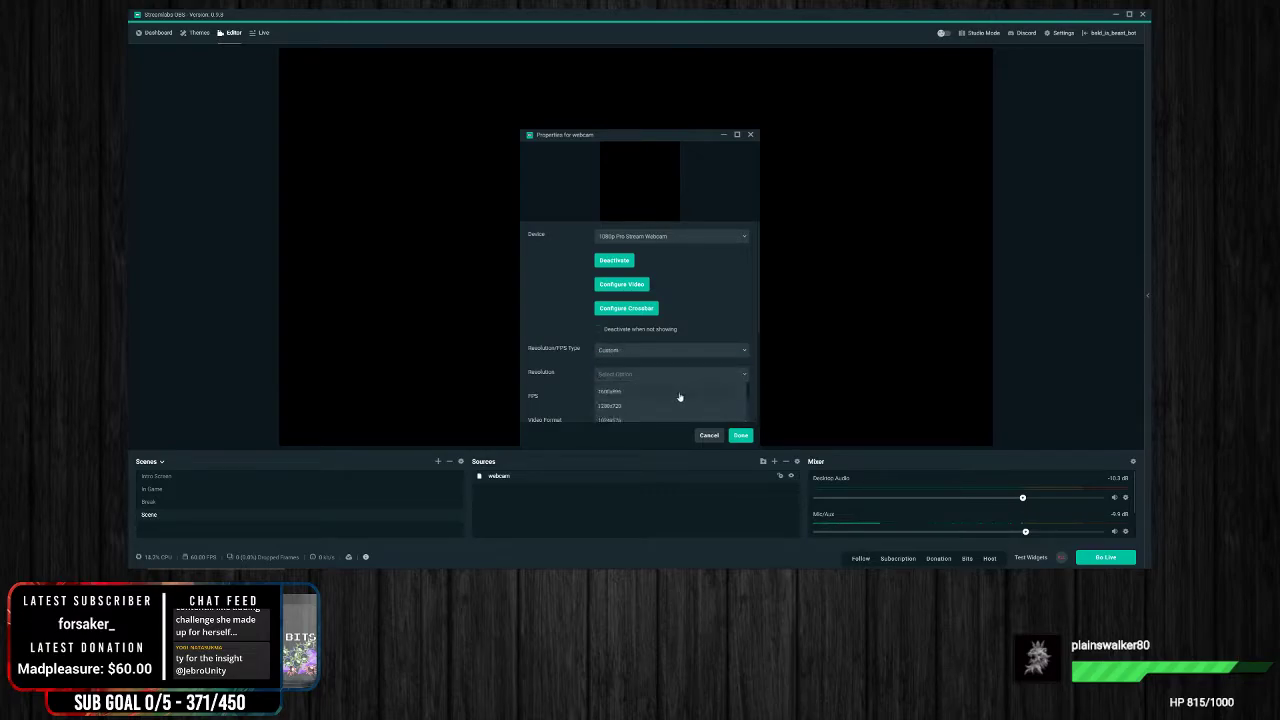
scroll(648, 395, "down", 5)
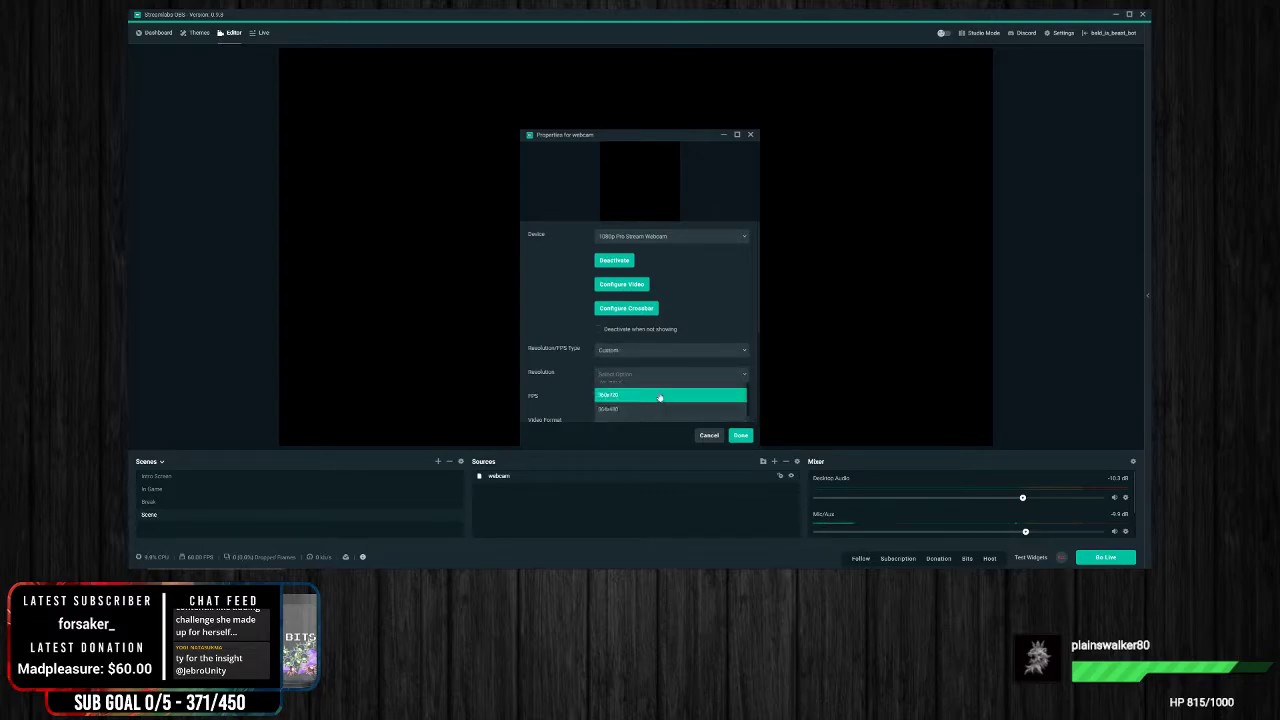
scroll(640, 405, "up", 8)
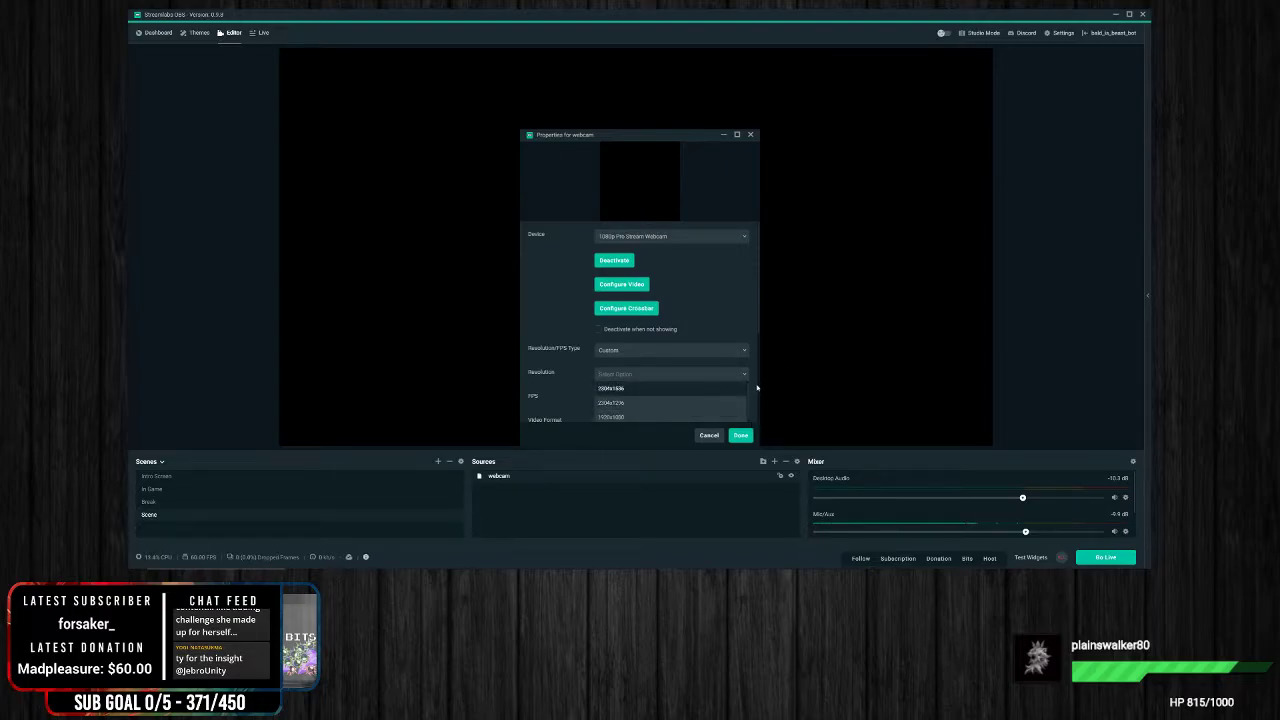
scroll(740, 385, "down", 3)
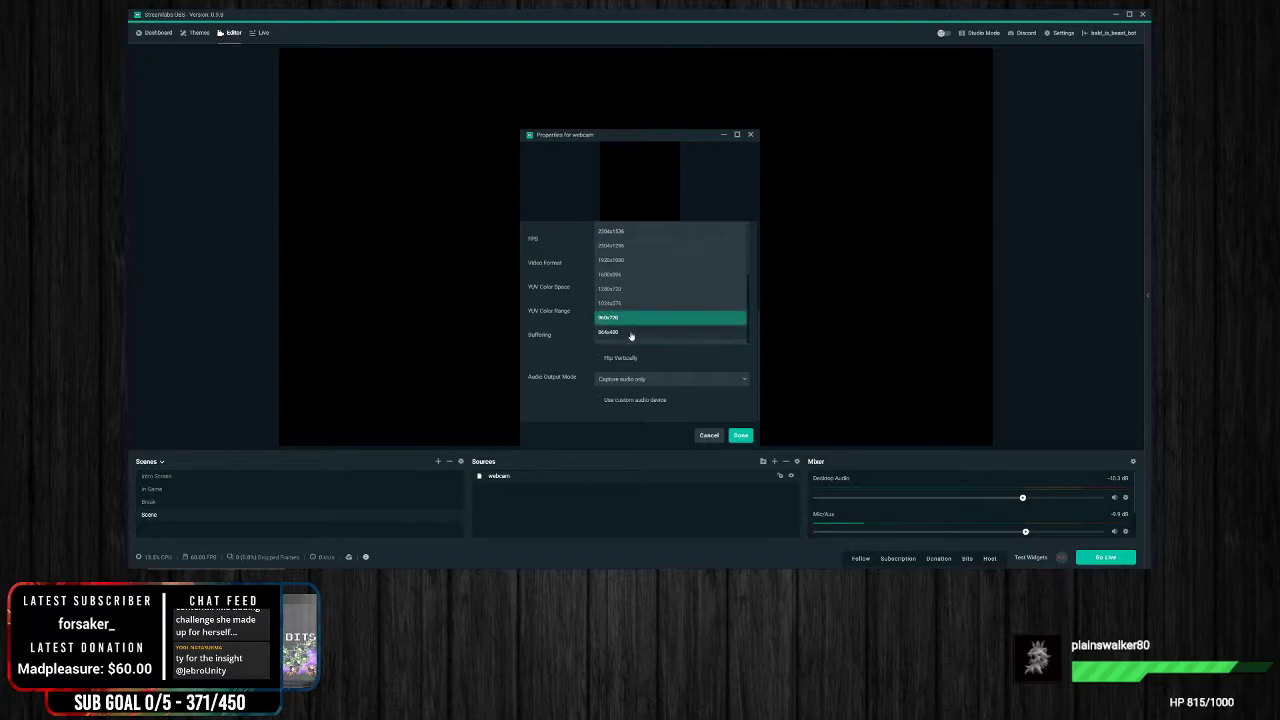
left_click(643, 261)
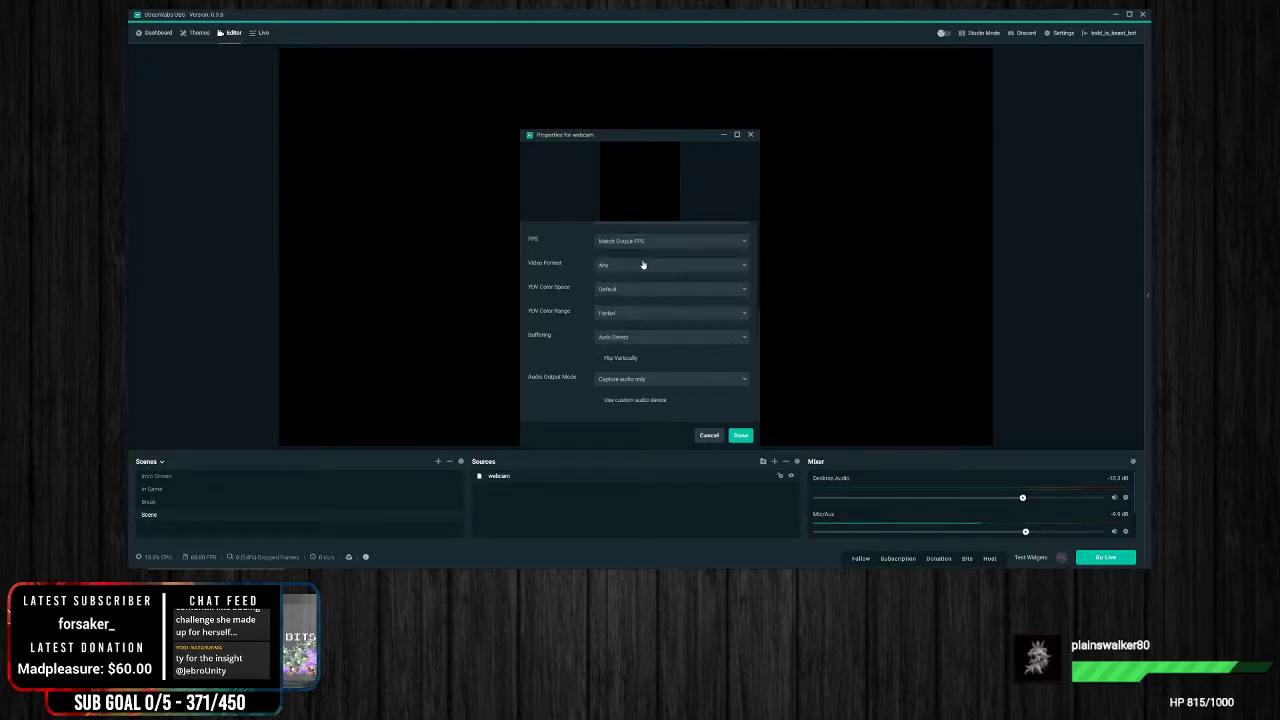
scroll(675, 372, "up", 2)
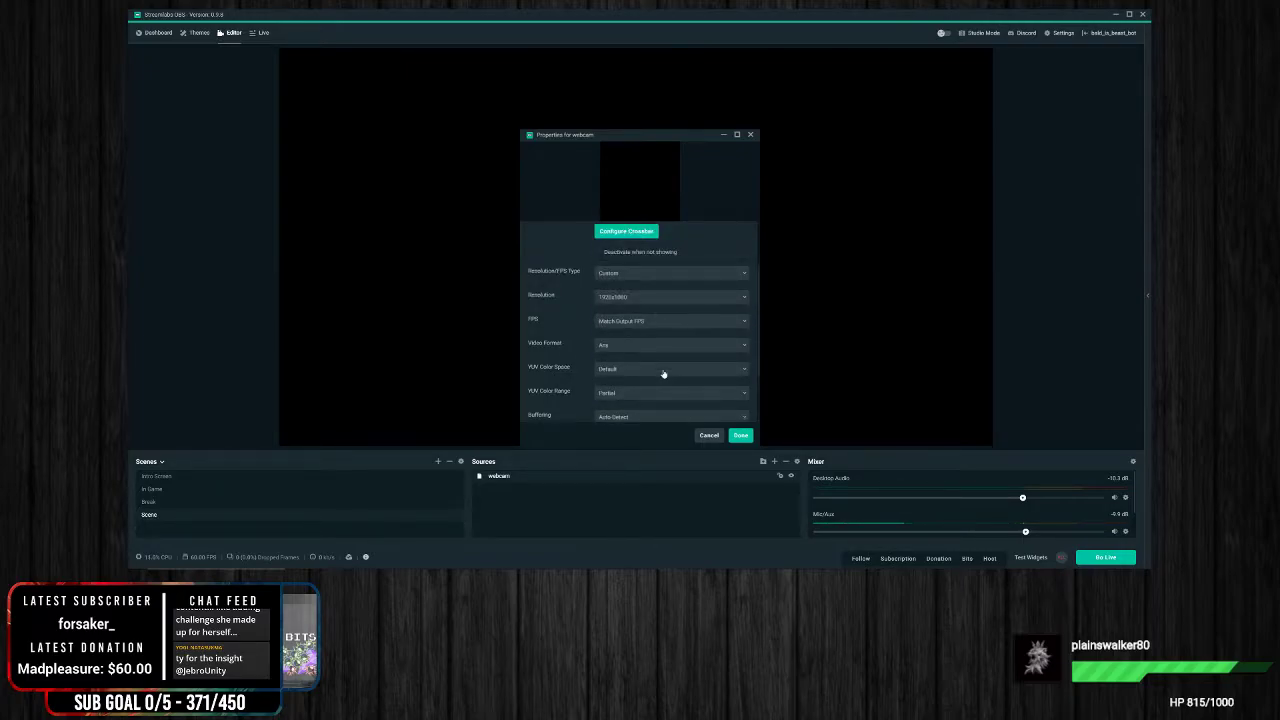
scroll(663, 374, "up", 1)
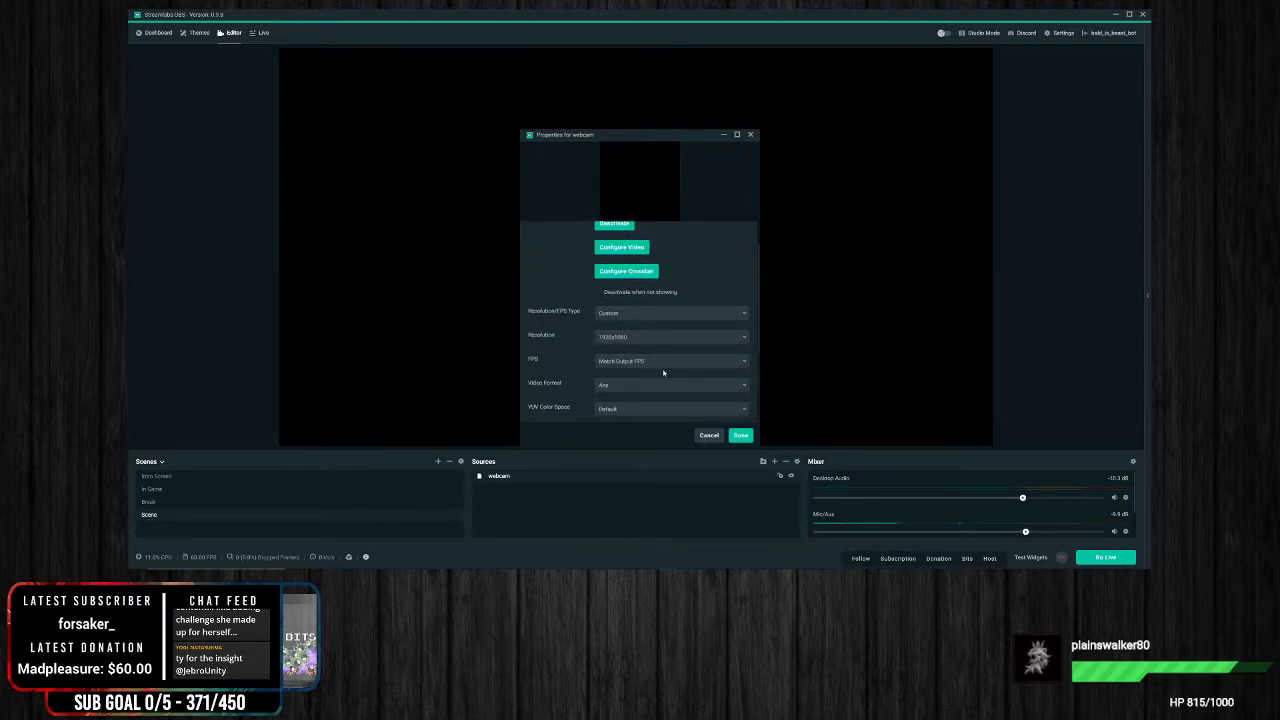
left_click(741, 436)
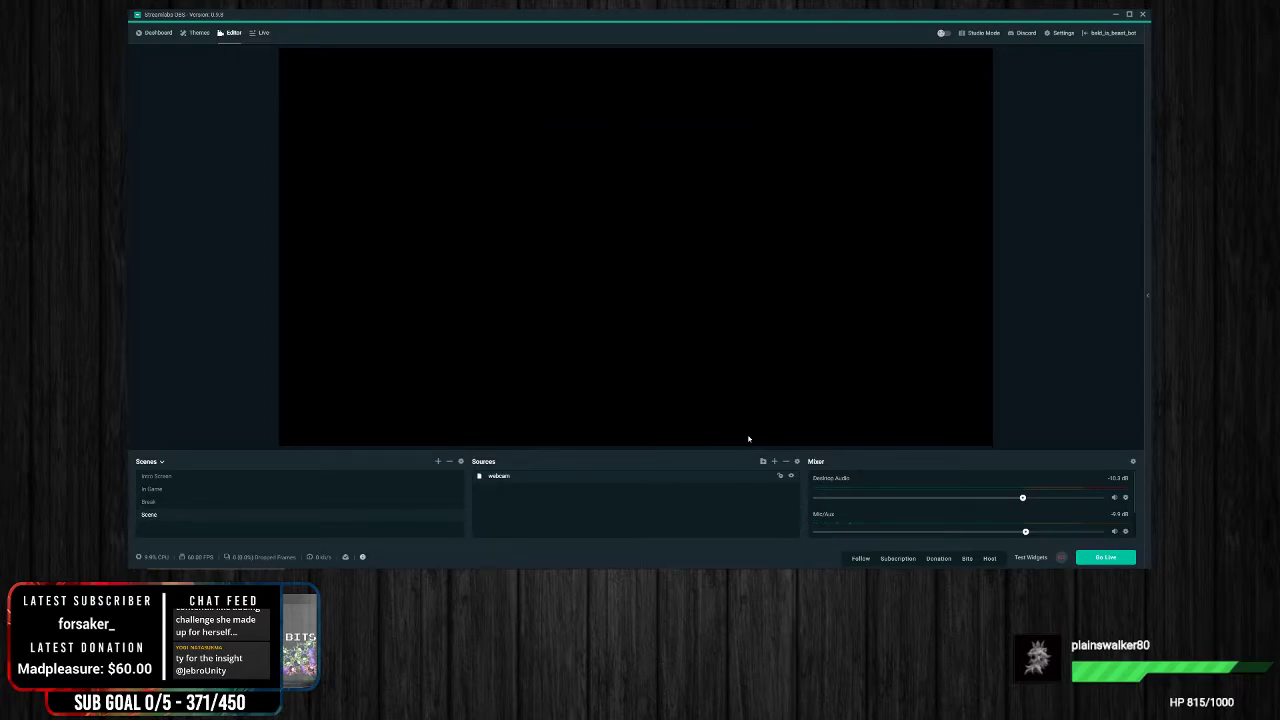
Reopen the webcam properties and choose 1080p Pro Stream Webcam as the device again
right_click(536, 478)
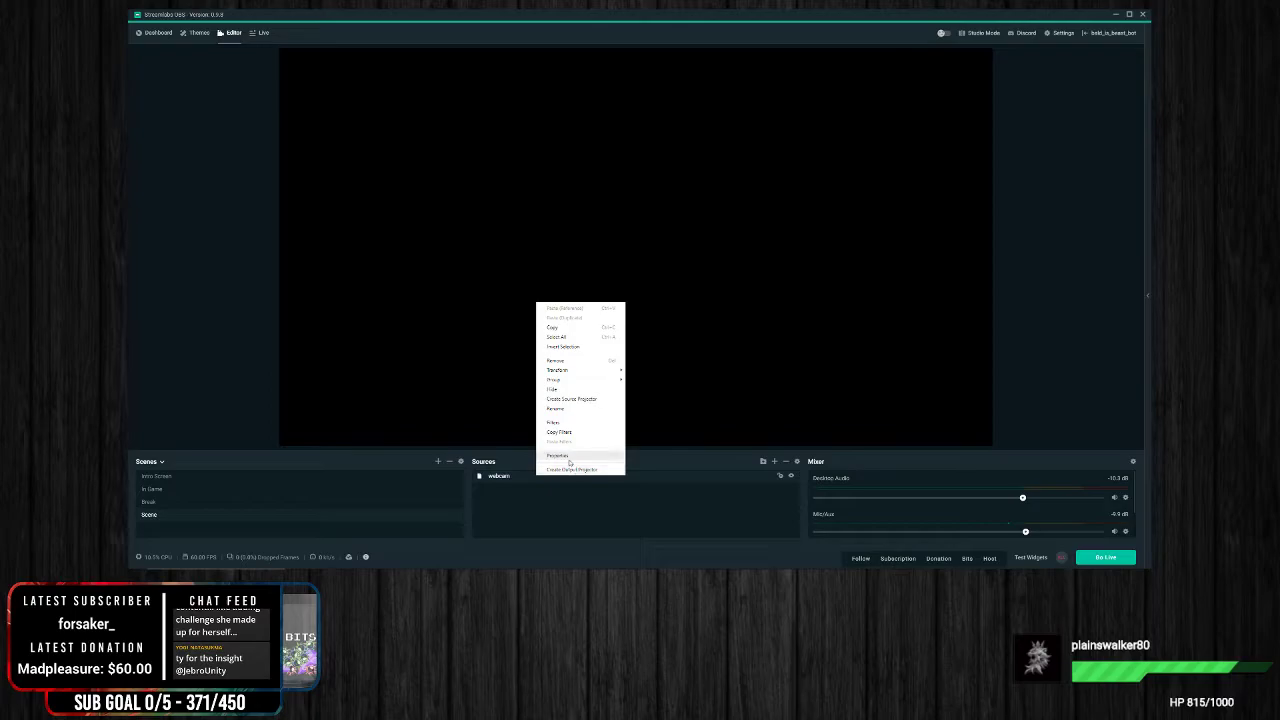
left_click(562, 452)
scroll(688, 277, "up", 1)
left_click(688, 237)
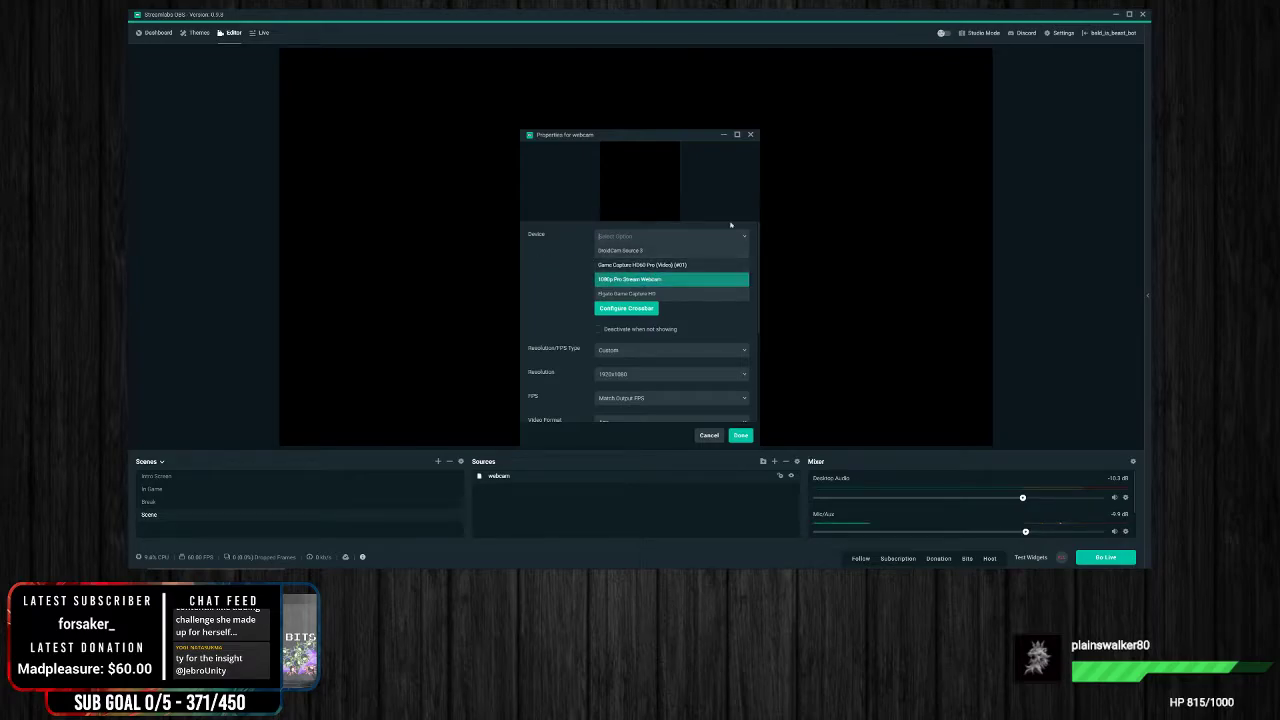
left_click(672, 279)
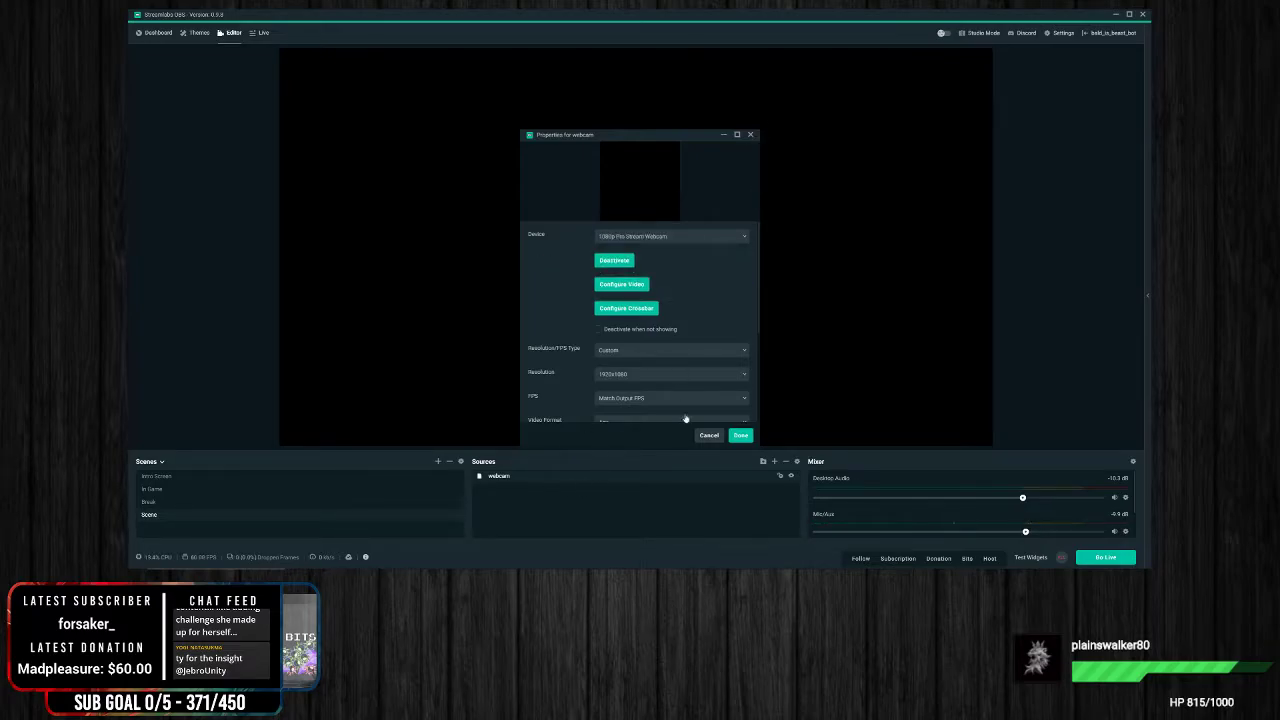
Close the webcam properties unchanged and remove the webcam source
left_click(709, 436)
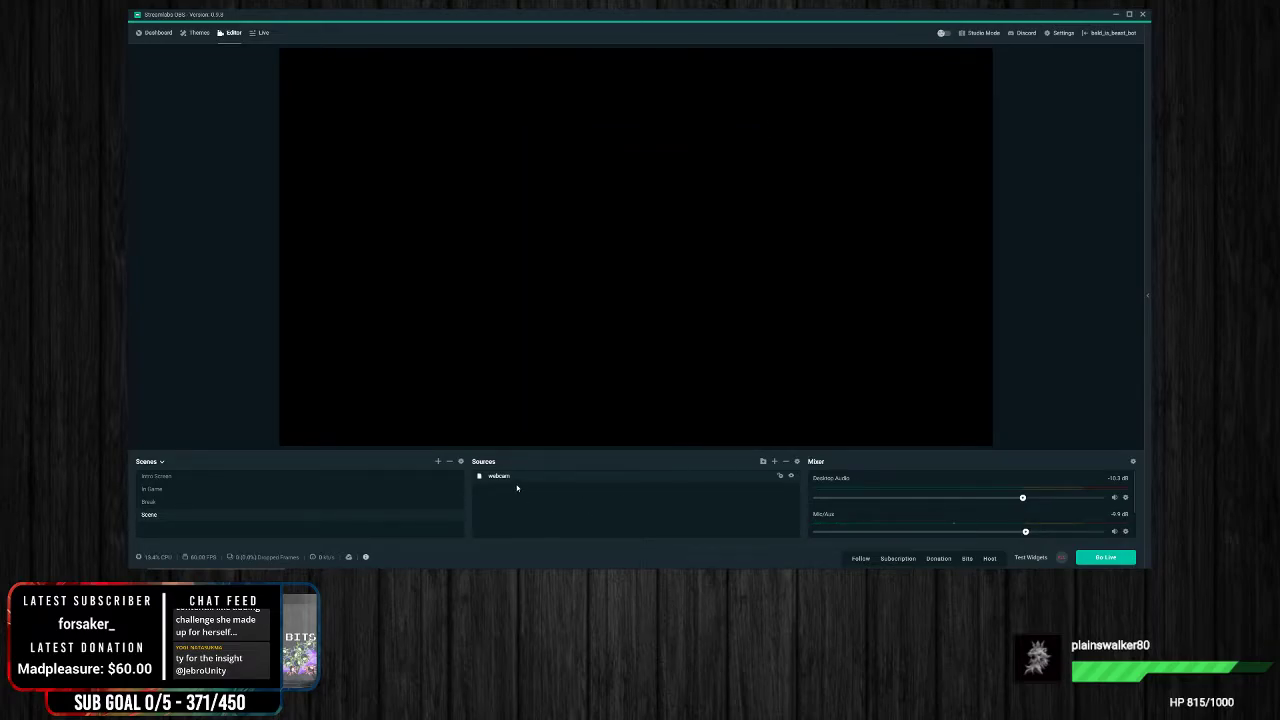
left_click(786, 462)
left_click(660, 293)
Add the existing WEBCAM video capture device to the scene
right_click(569, 506)
left_click(773, 462)
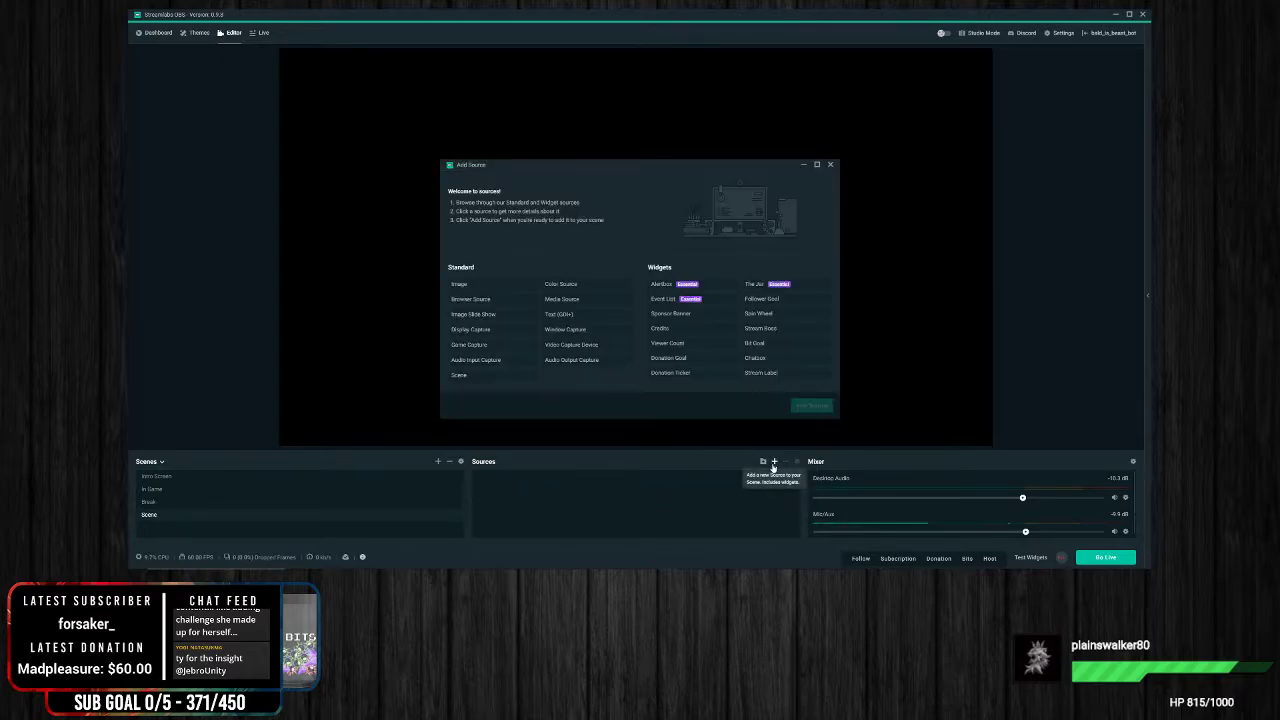
left_click(570, 344)
left_click(816, 407)
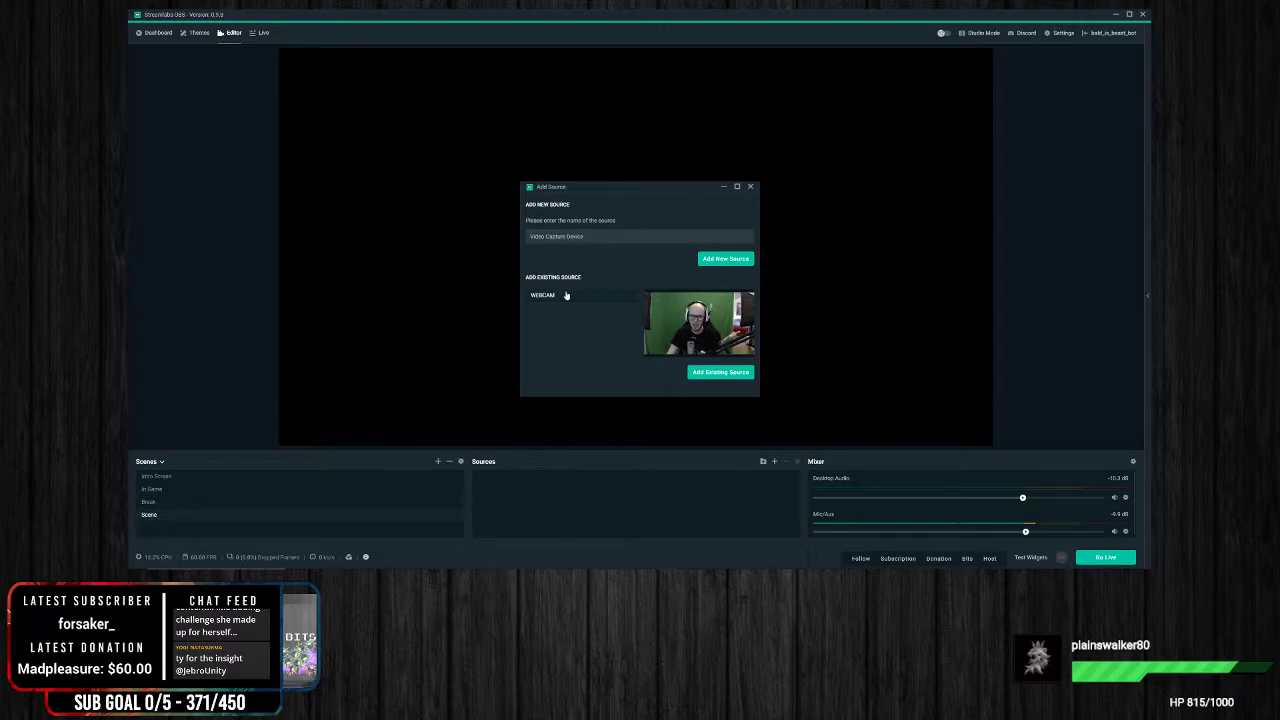
left_click(722, 372)
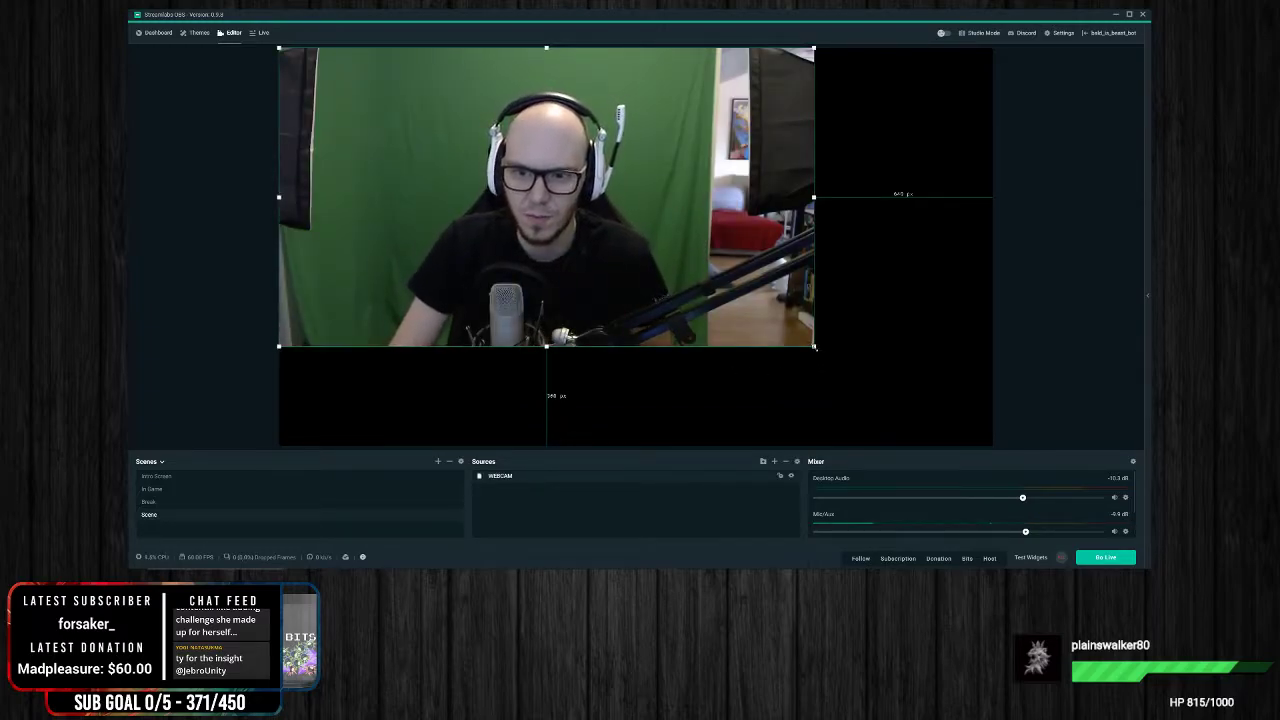
Stretch the WEBCAM feed by its bottom-right handle across the whole canvas
left_click_drag(815, 347, 995, 470)
left_click(1063, 352)
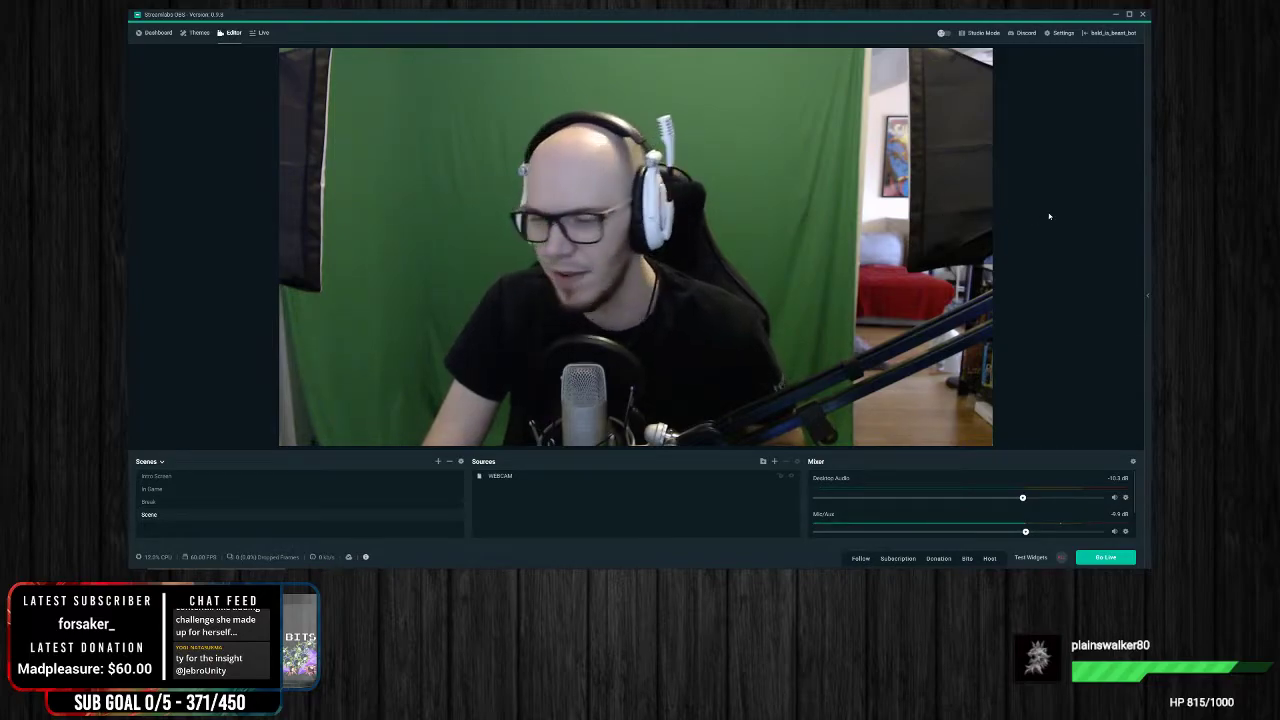
left_click(884, 202)
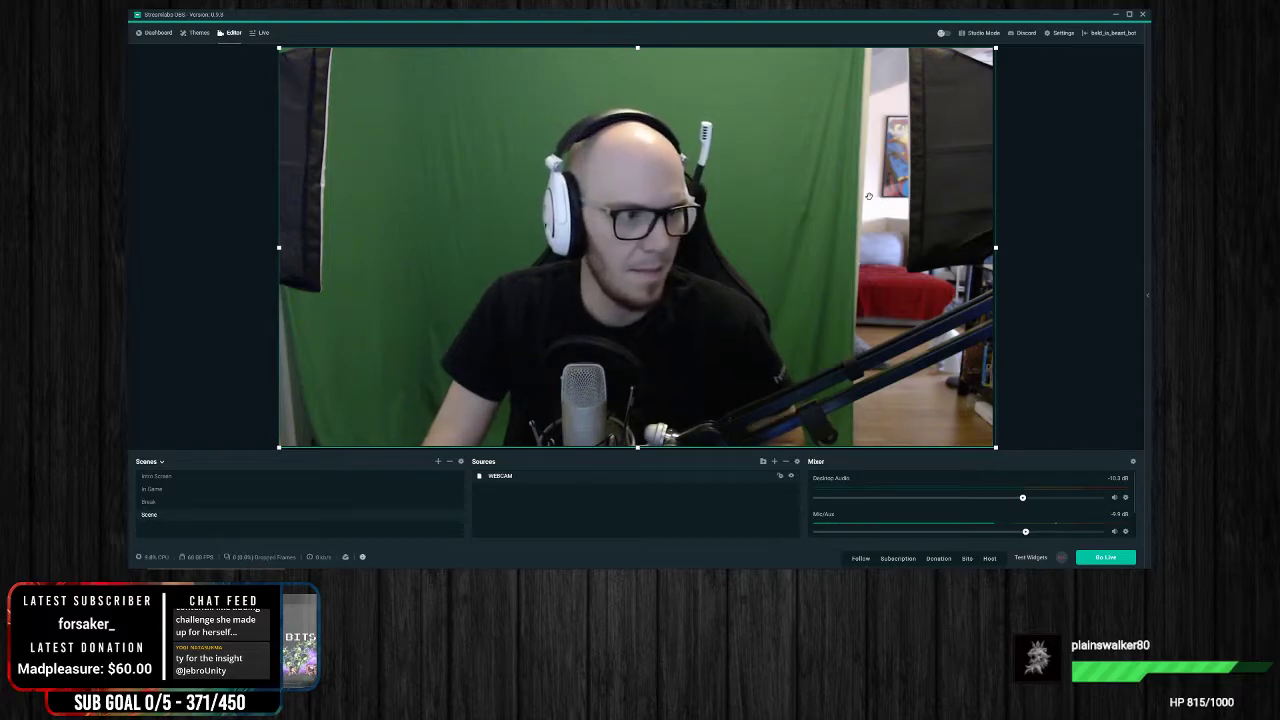
left_click(1034, 200)
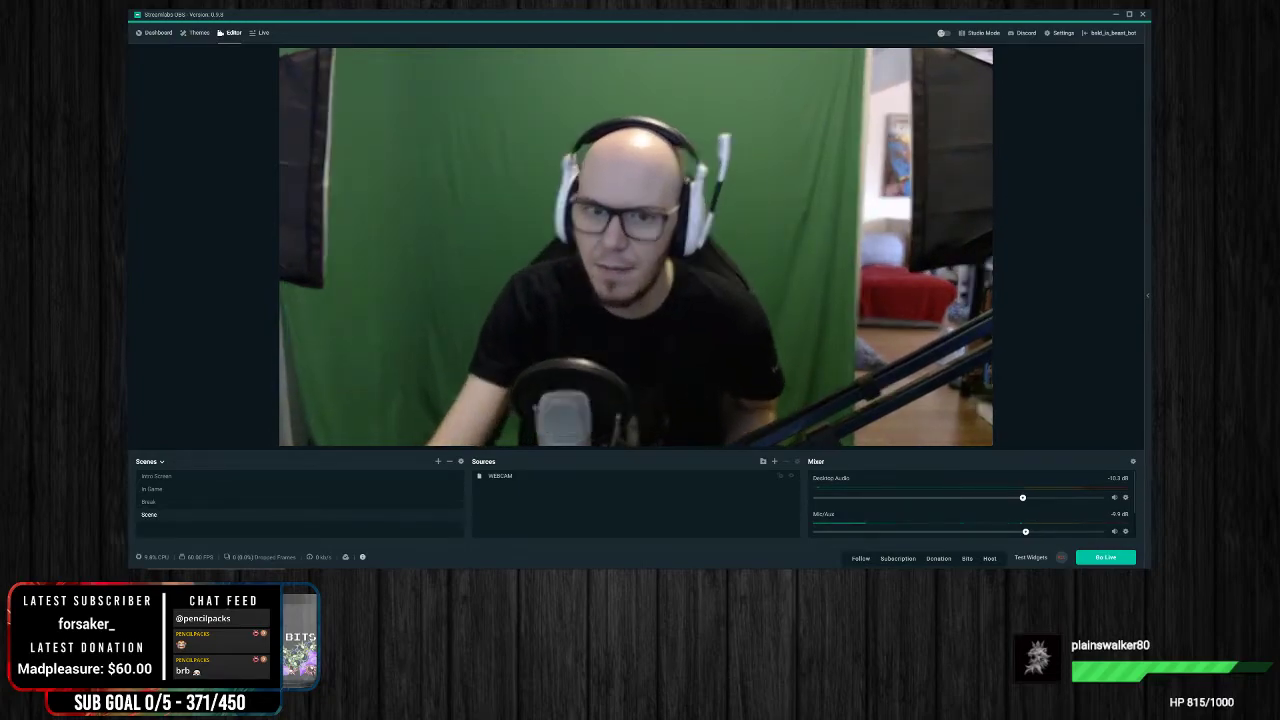
Select the WEBCAM source in the Sources list
left_click(510, 480)
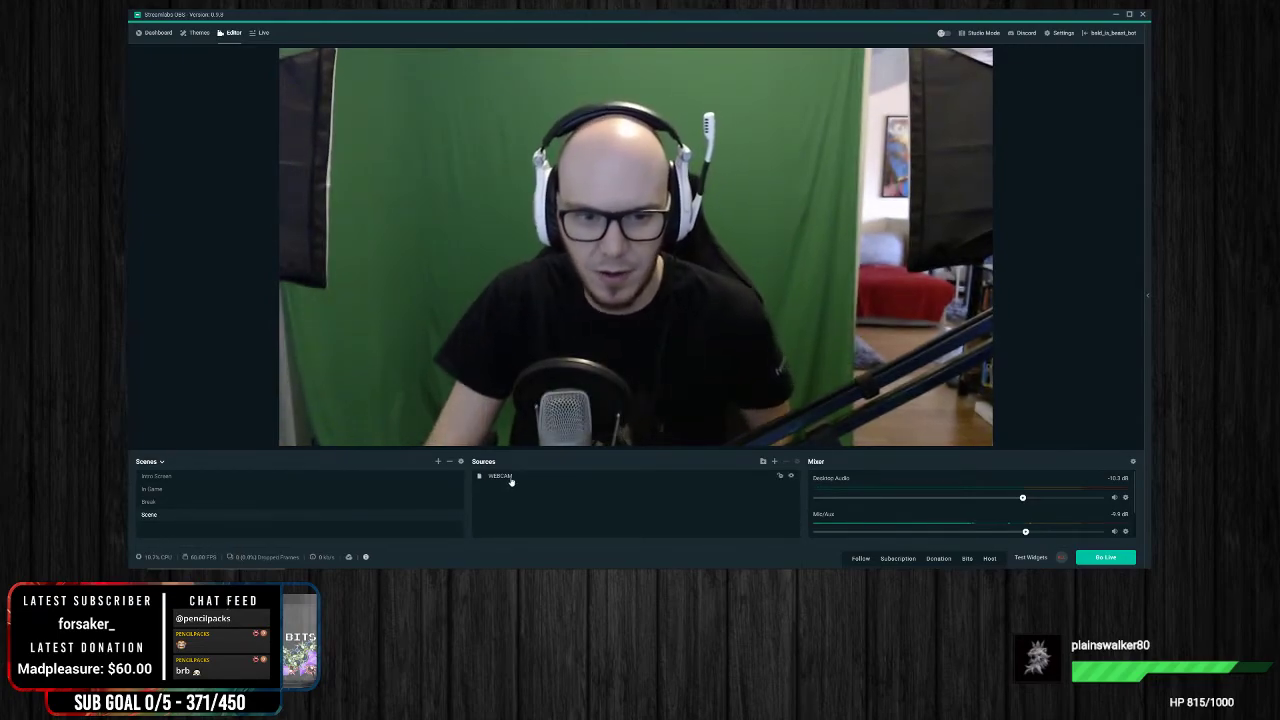
Open WEBCAM's filters and add a new filter of type Chroma Key
right_click(510, 480)
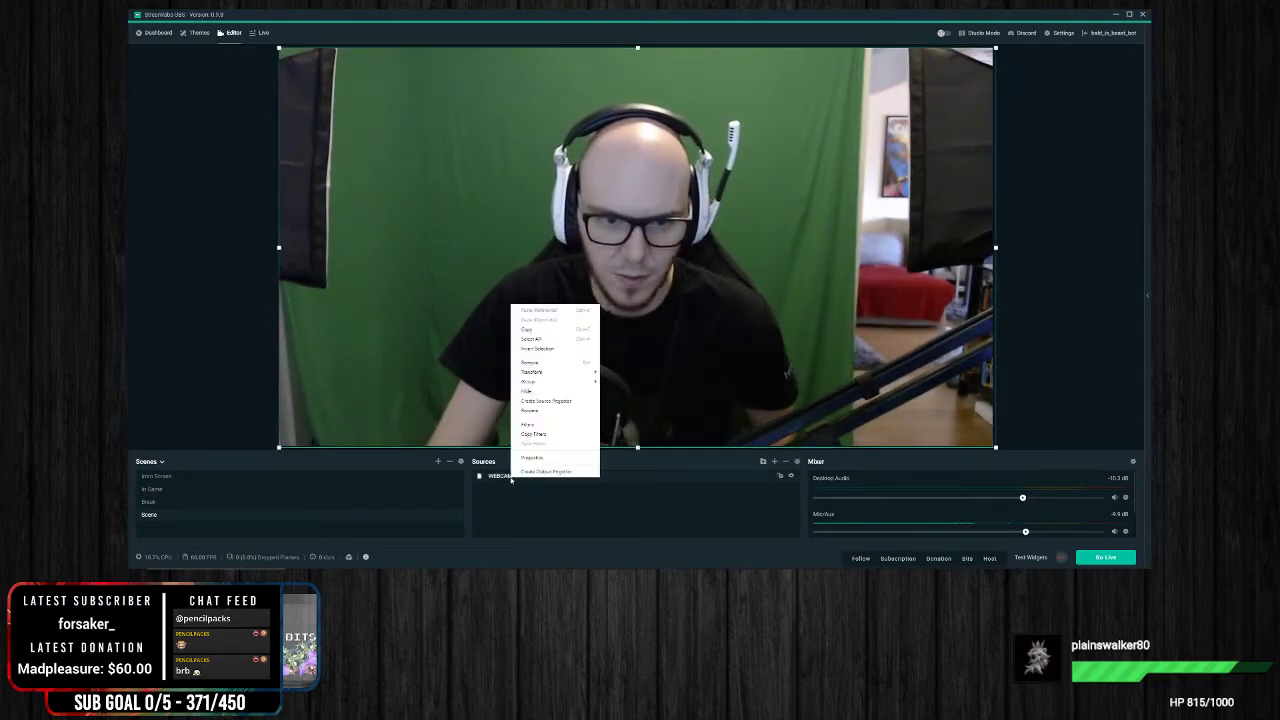
left_click(540, 426)
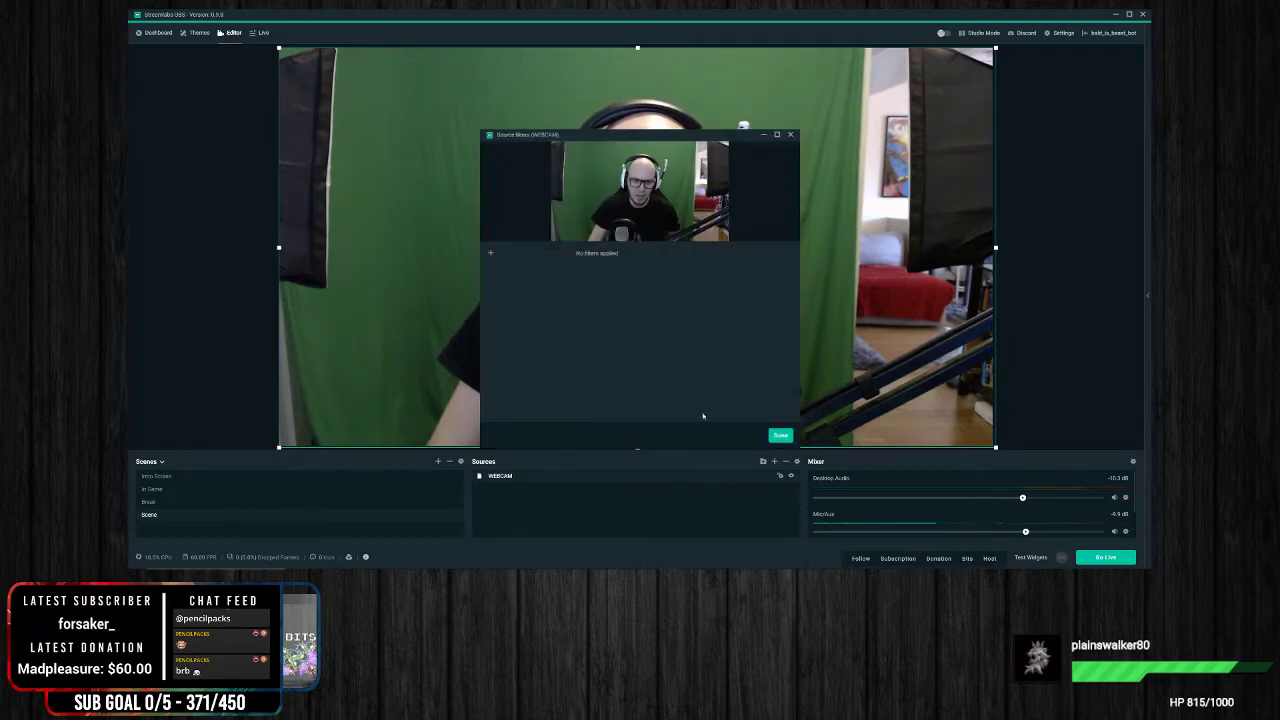
left_click(489, 255)
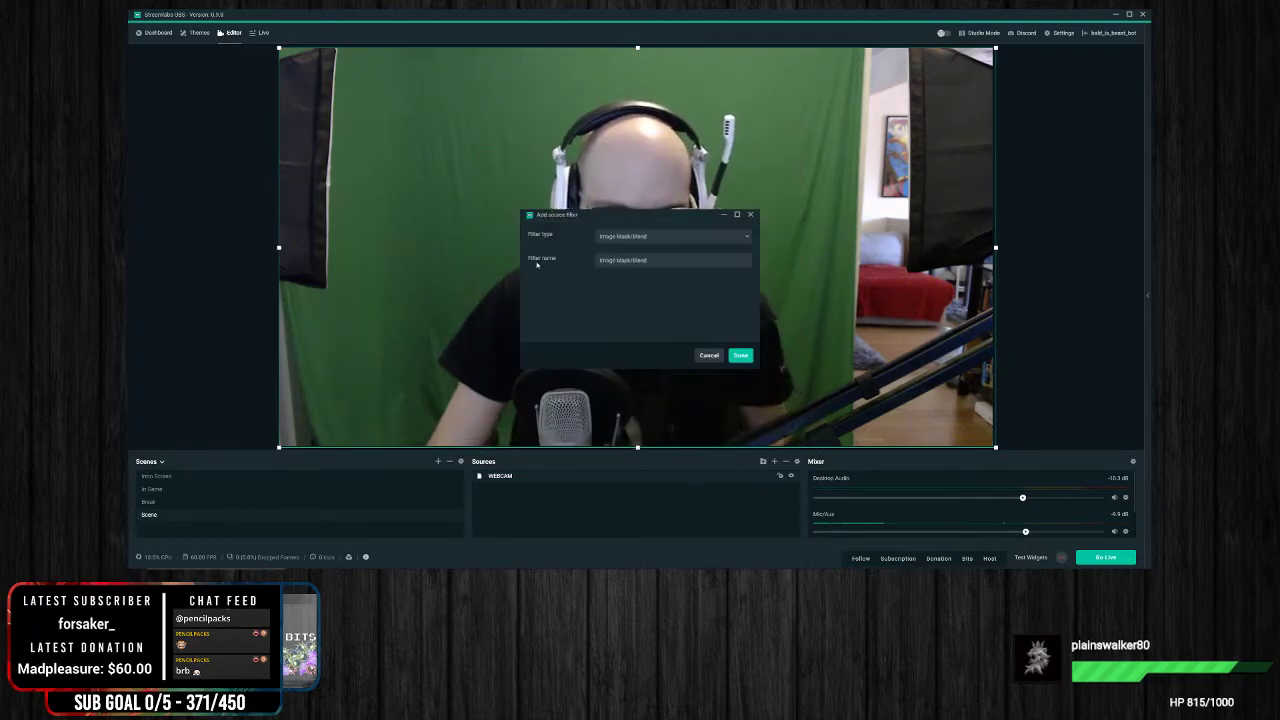
left_click(631, 238)
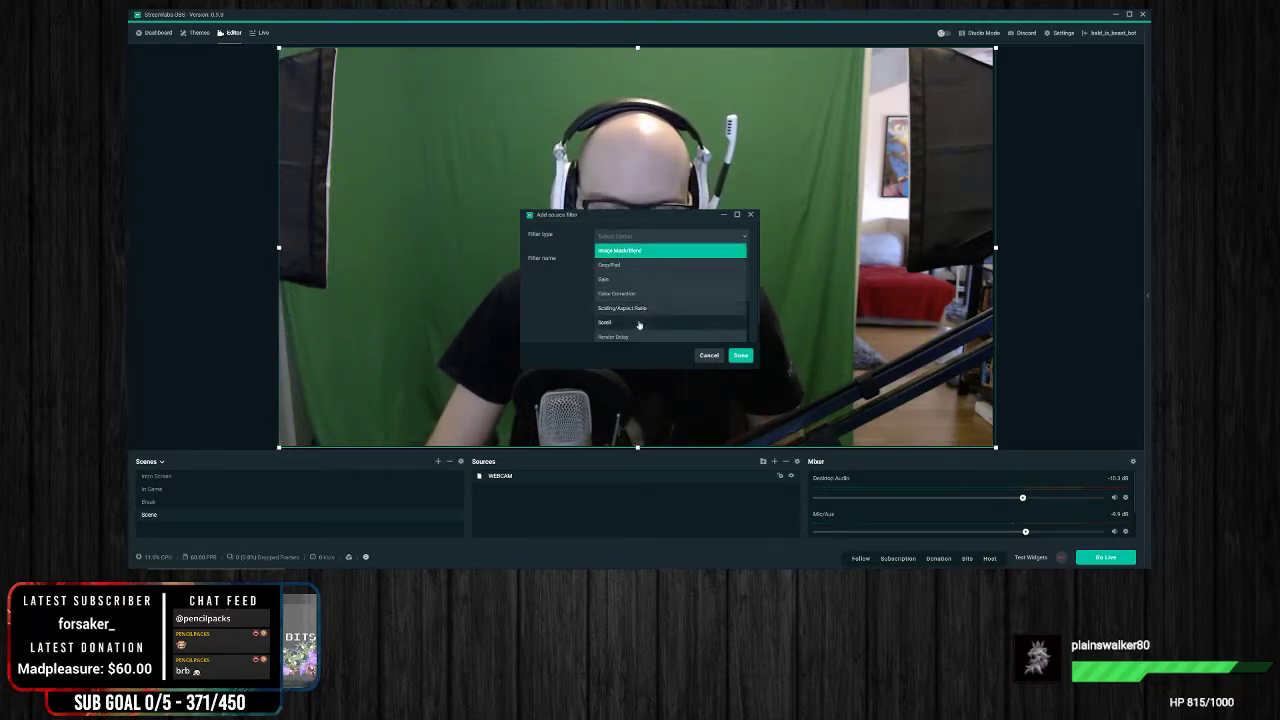
scroll(640, 320, "down", 3)
scroll(648, 330, "down", 2)
scroll(654, 335, "down", 2)
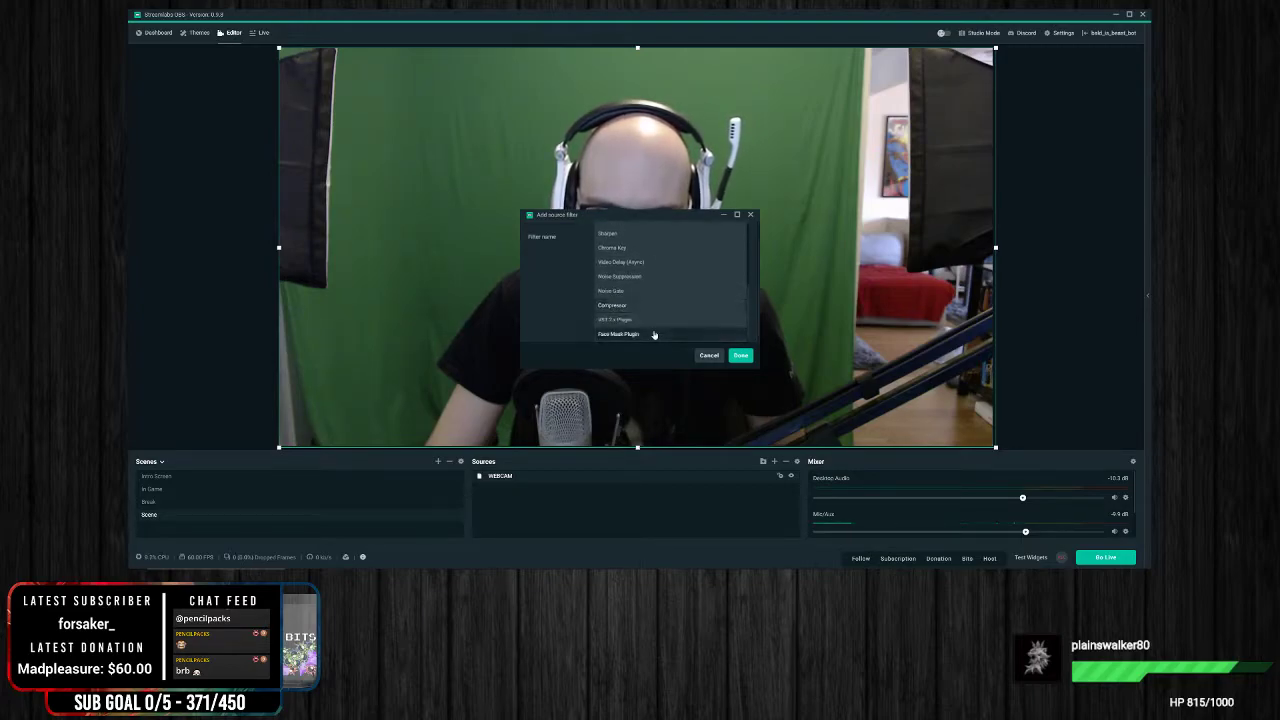
scroll(640, 300, "up", 7)
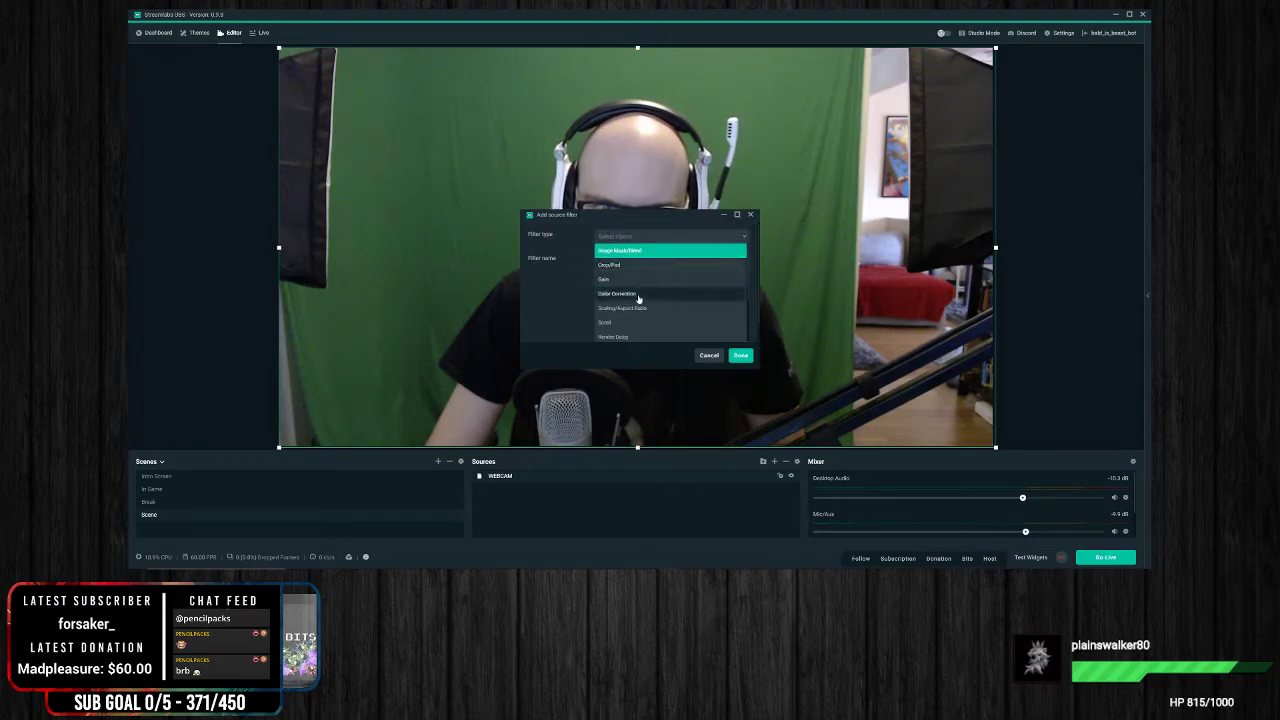
scroll(640, 290, "down", 2)
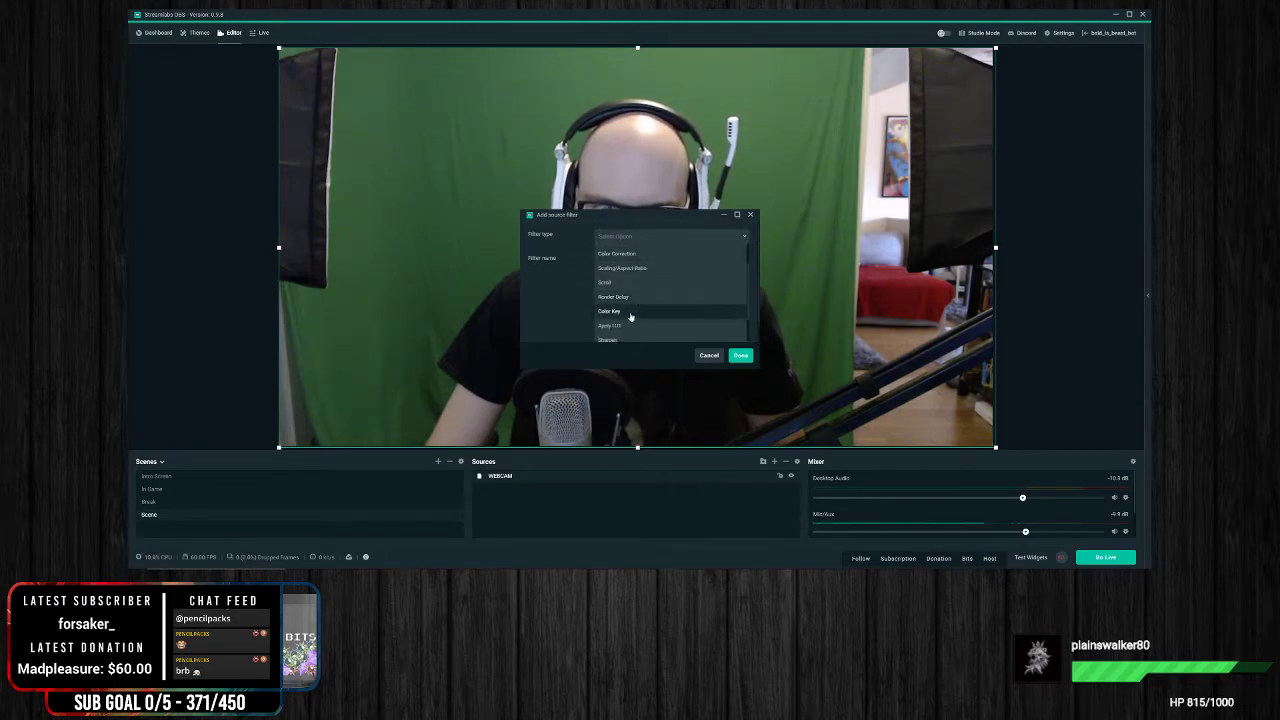
scroll(632, 312, "down", 2)
left_click(630, 314)
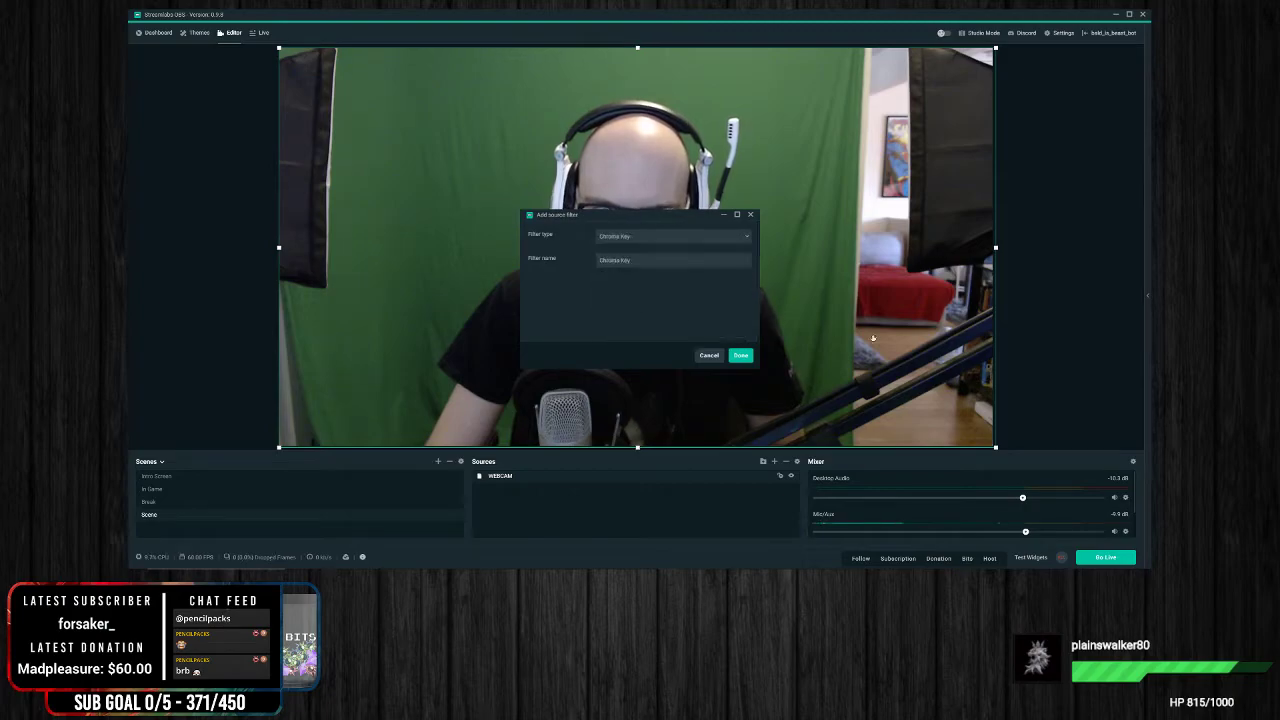
Add the Chroma Key filter with Green as key colour and move the window aside
left_click(741, 356)
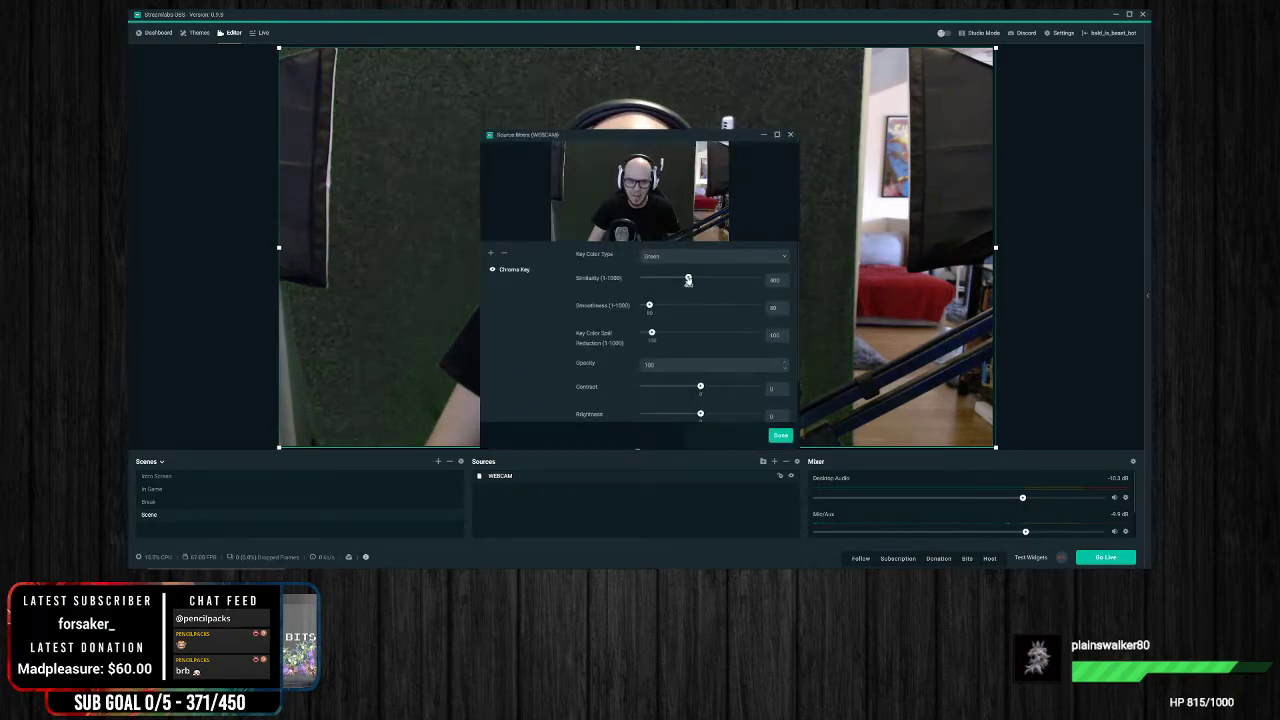
left_click(672, 257)
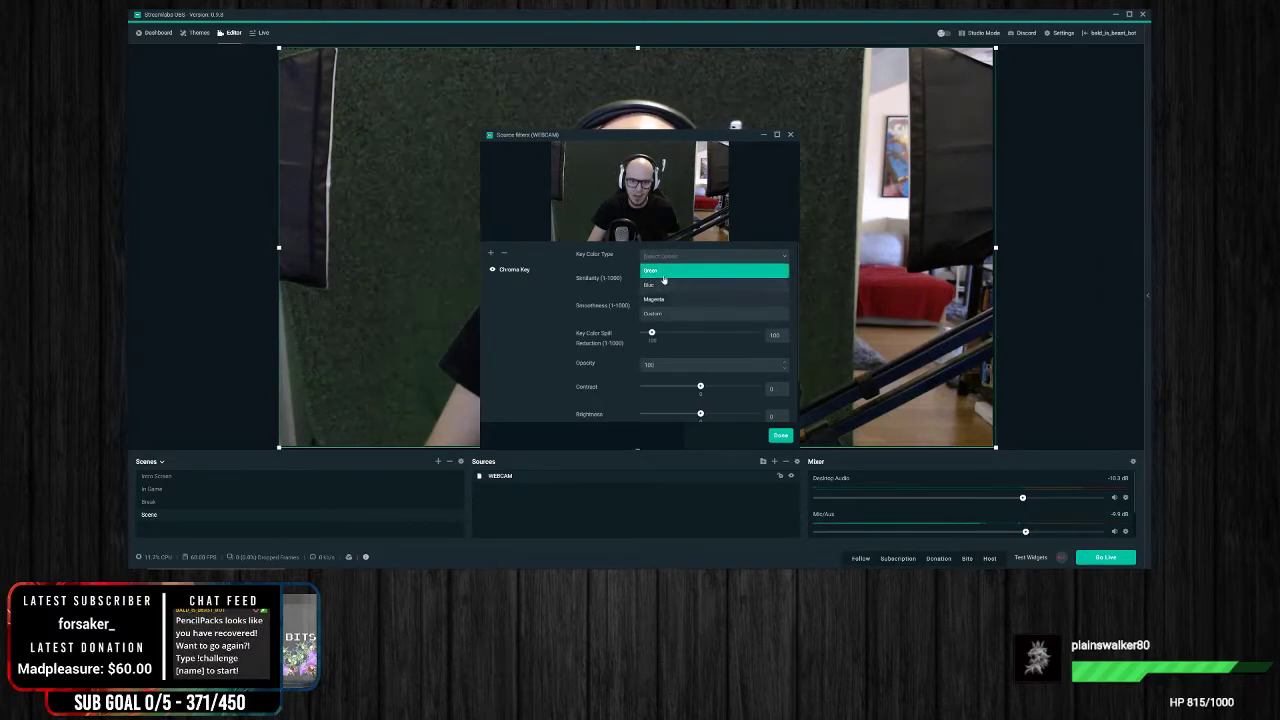
left_click(663, 269)
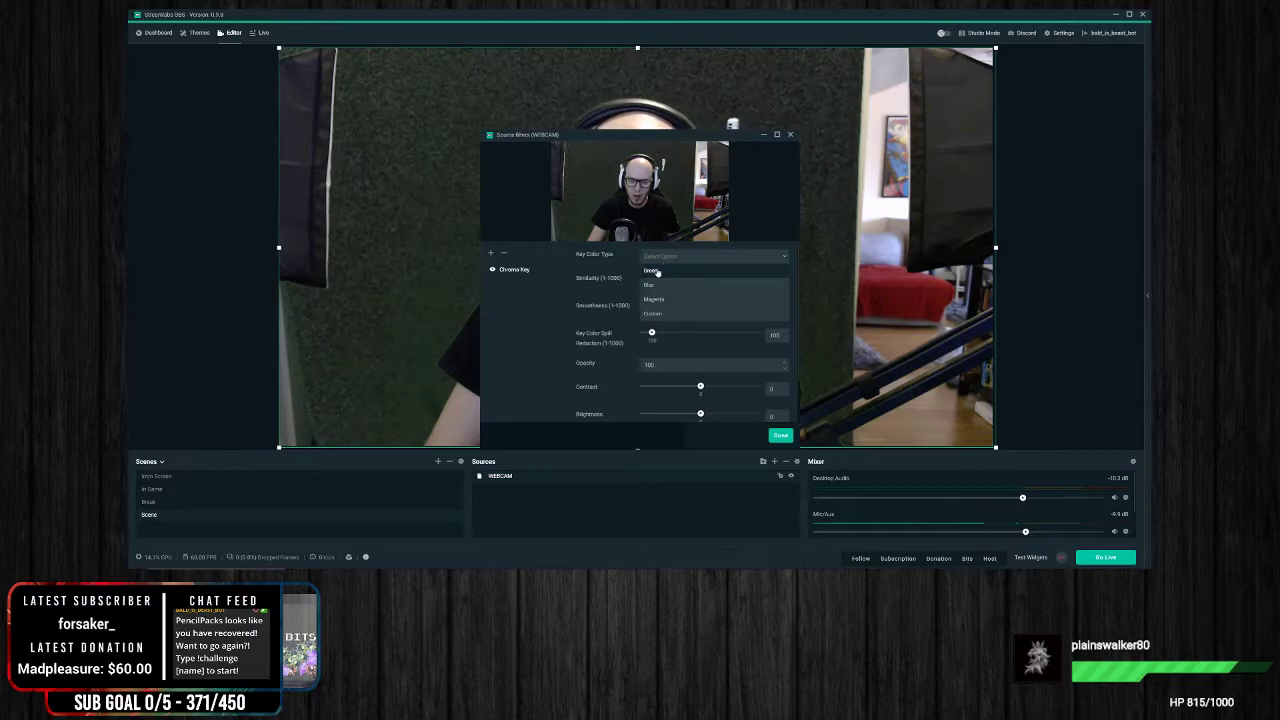
left_click(657, 271)
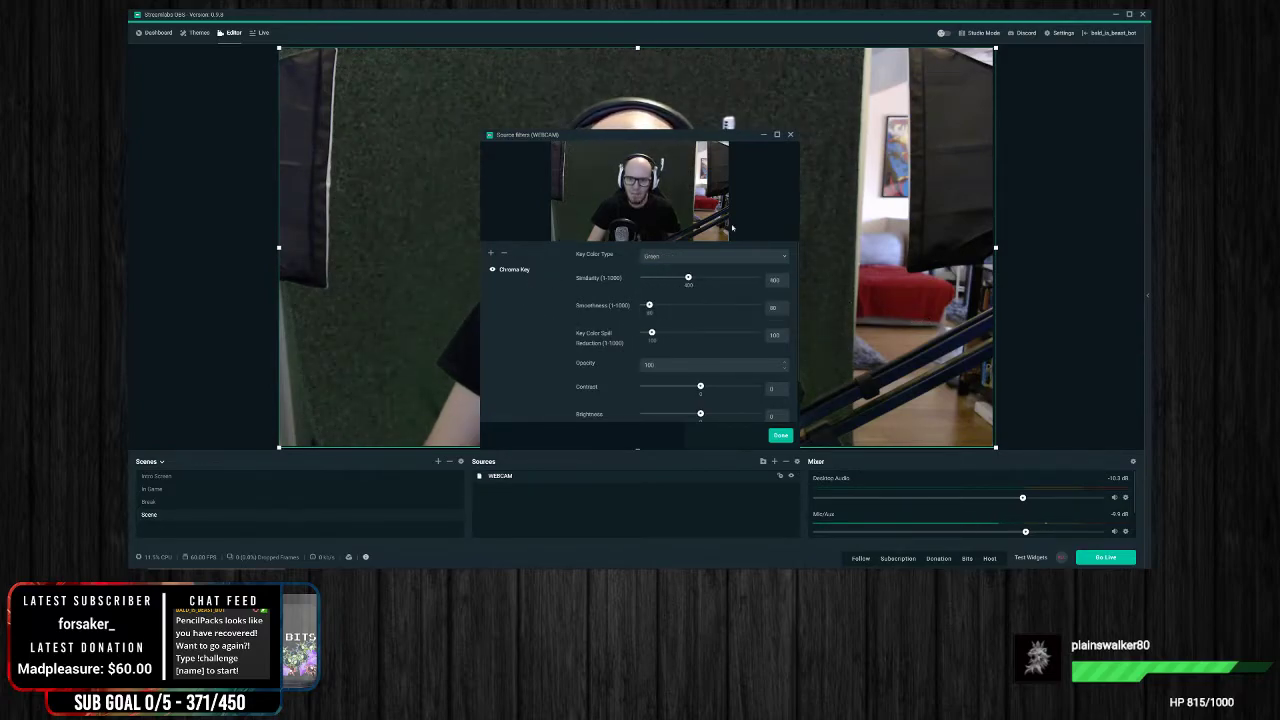
left_click_drag(619, 139, 952, 104)
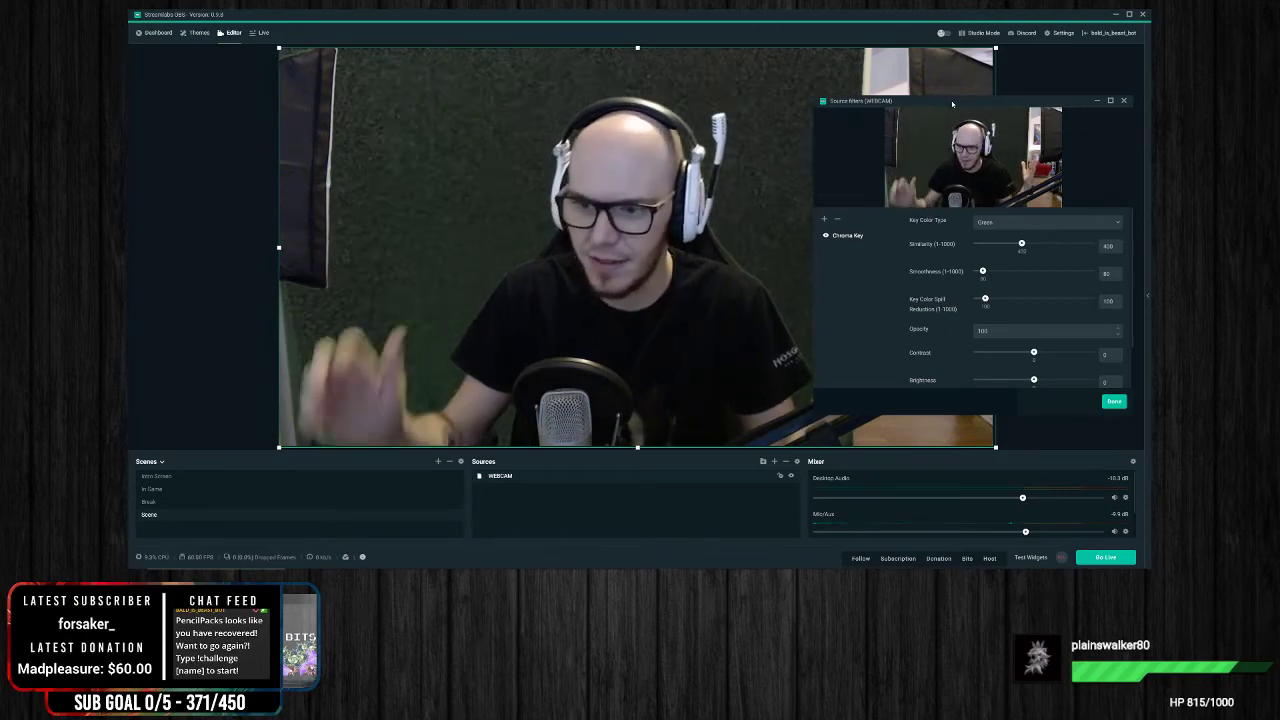
Close the WEBCAM filter settings and deselect the WEBCAM source
left_click(1113, 401)
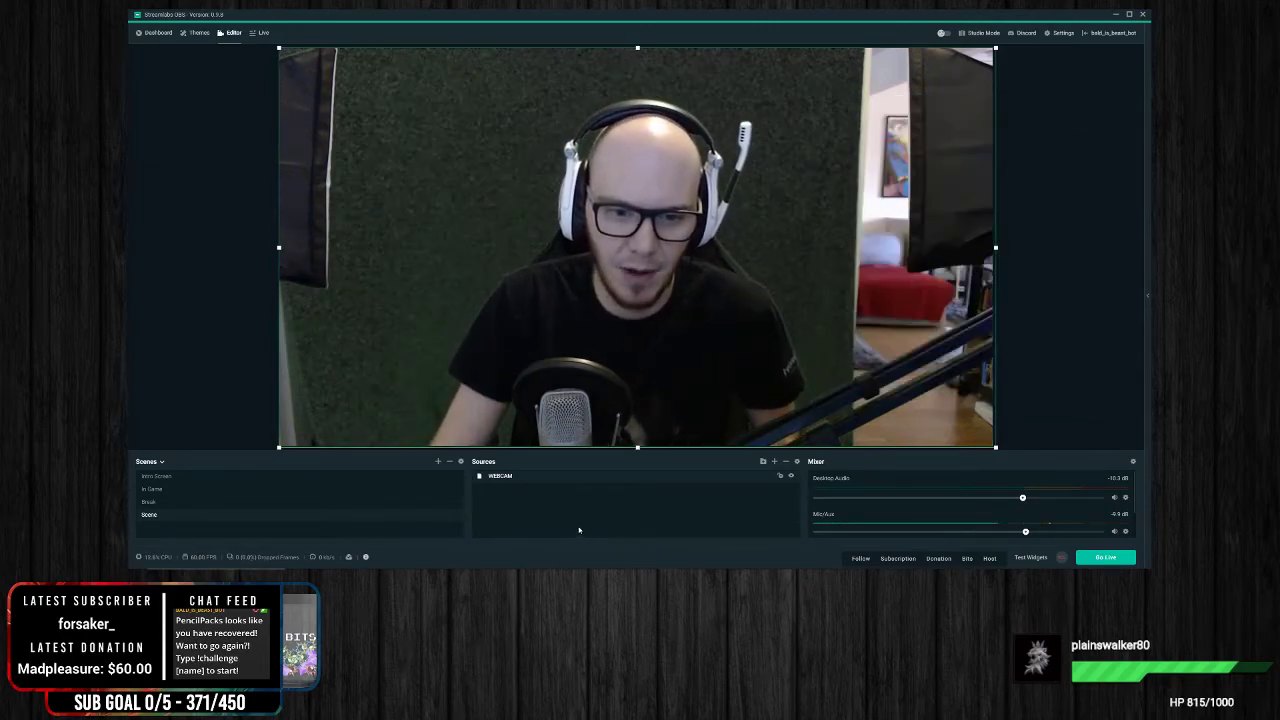
right_click(575, 509)
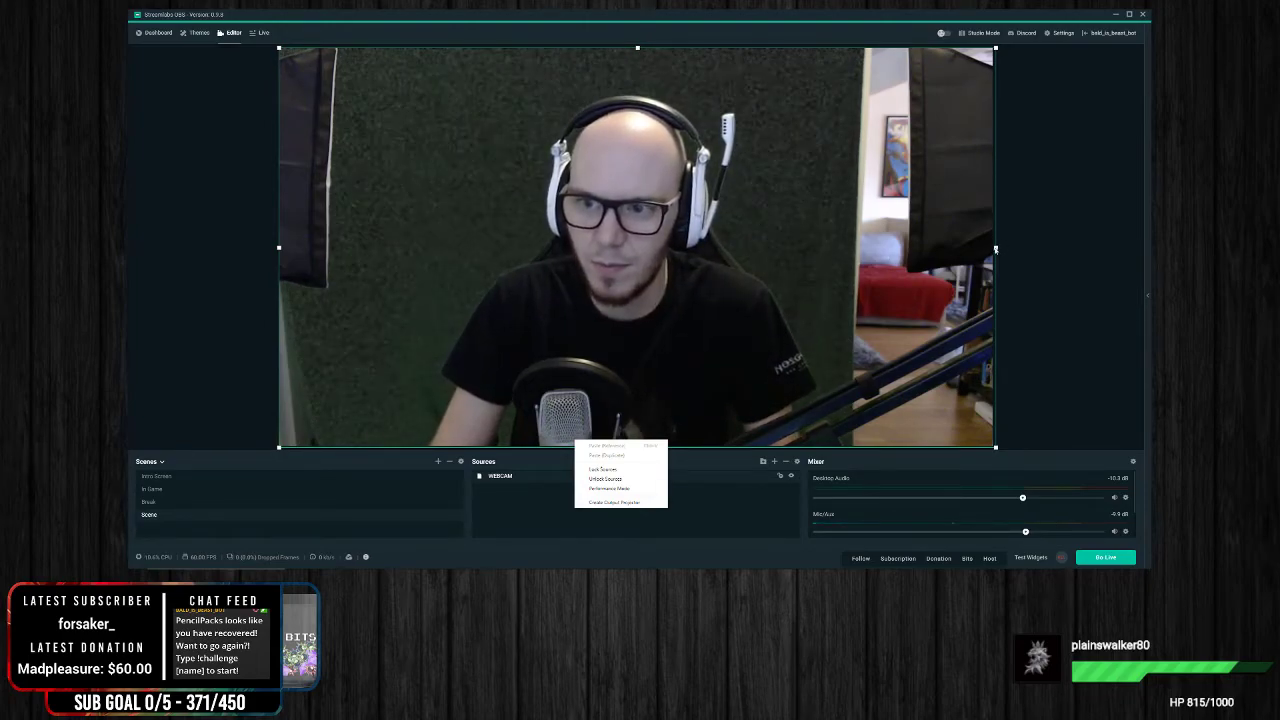
left_click(994, 247)
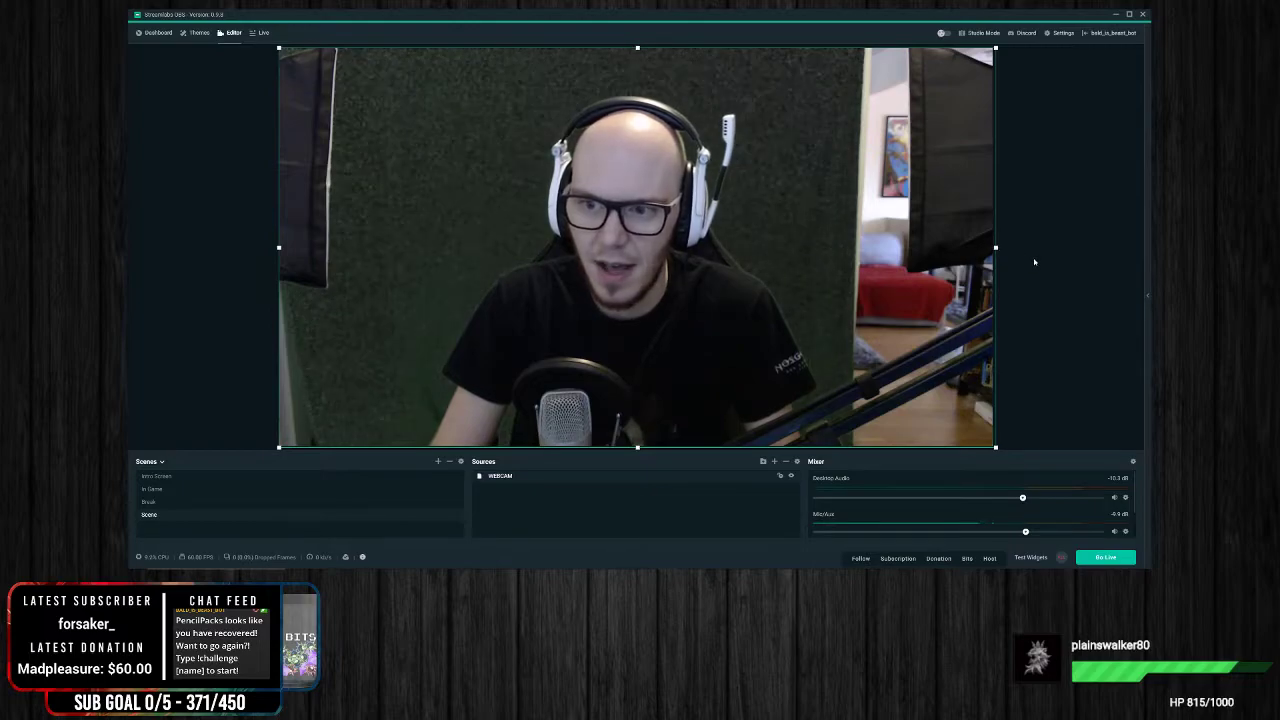
left_click(1022, 258)
Add the existing 'Back ground video' media source to the scene
right_click(537, 516)
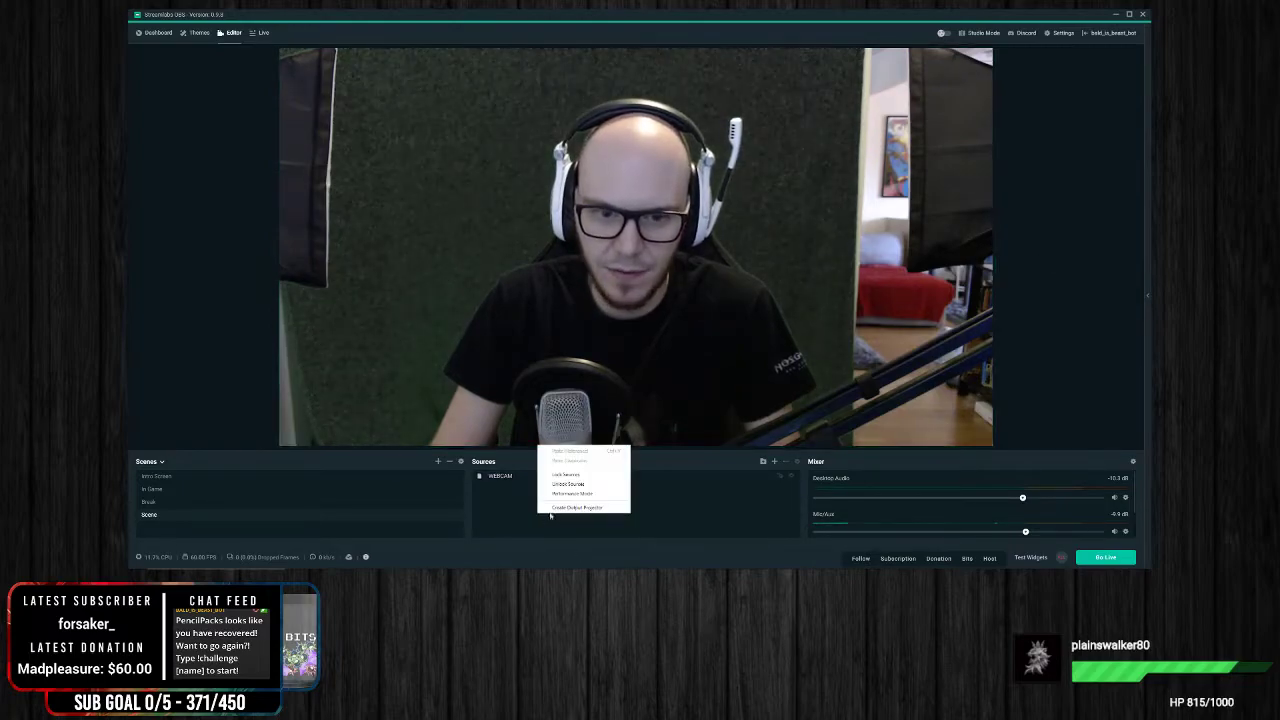
left_click(775, 463)
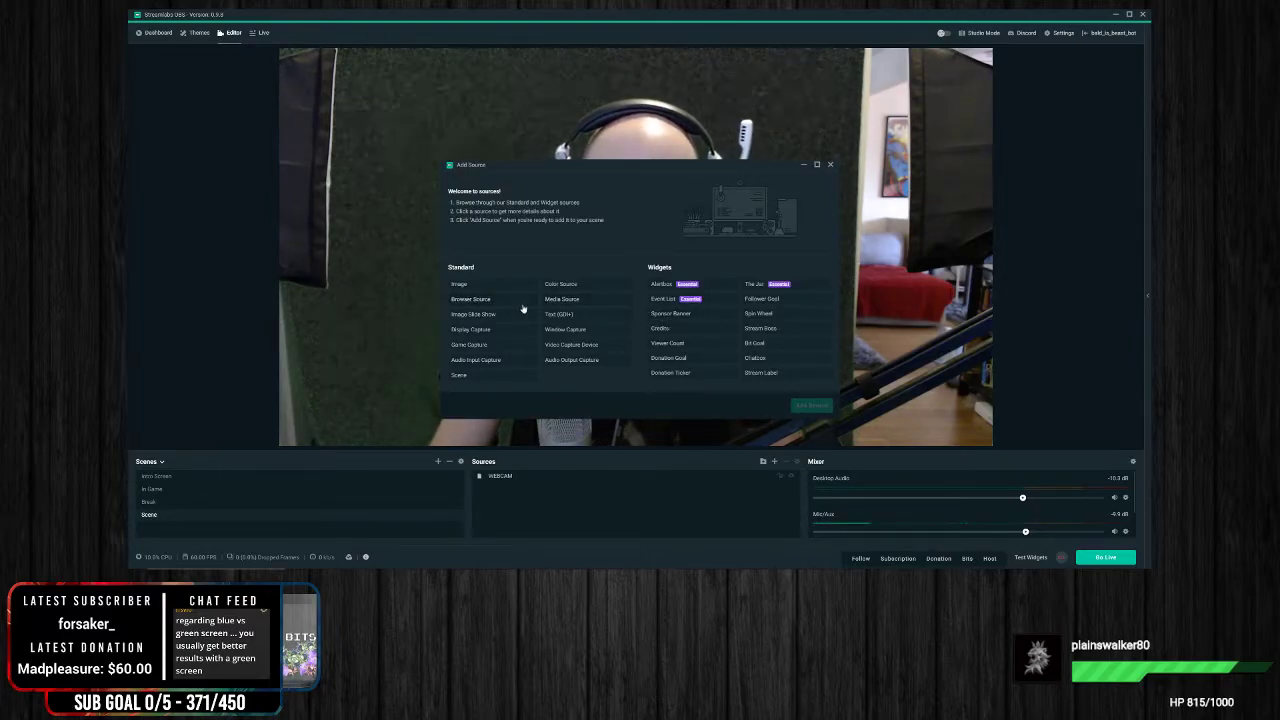
left_click(569, 301)
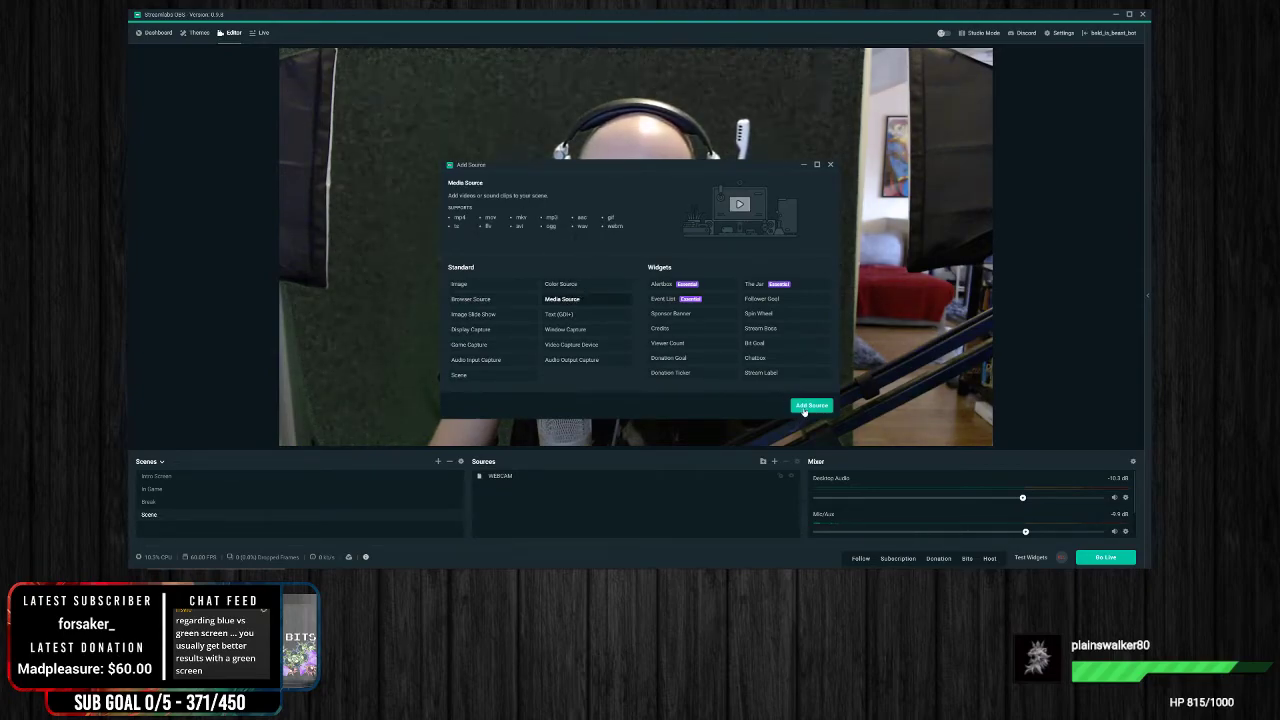
left_click(806, 406)
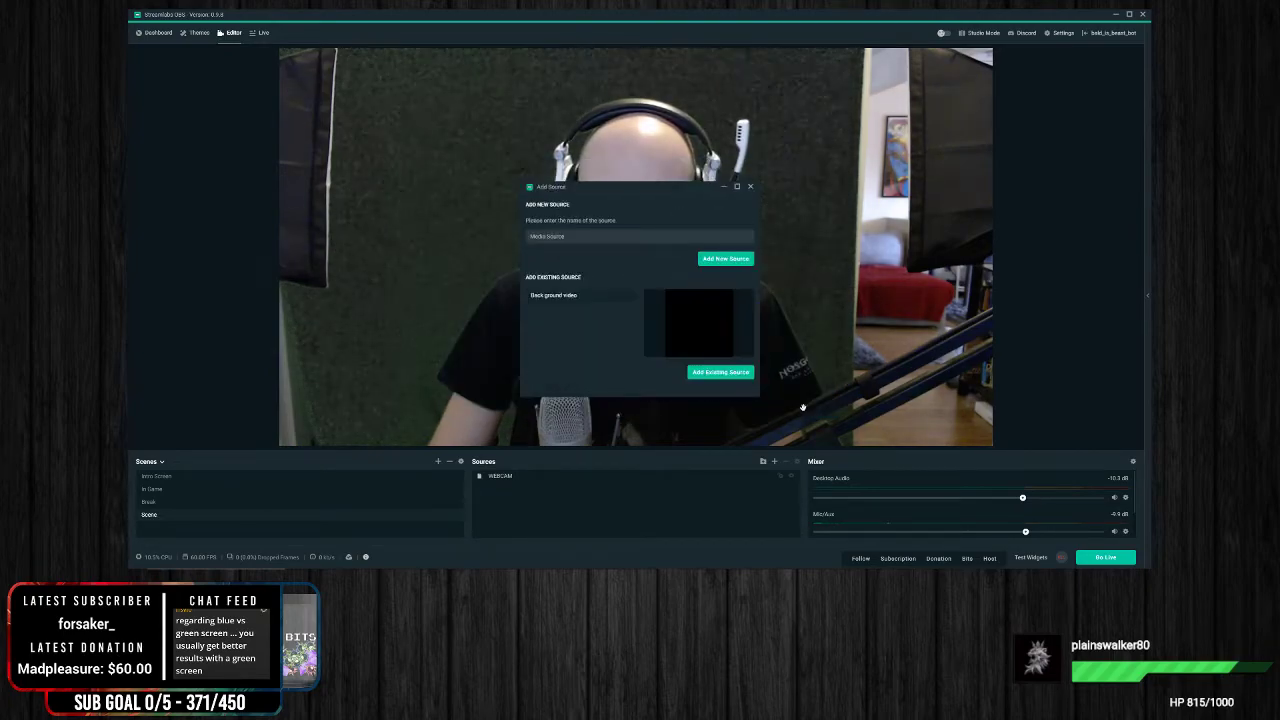
double_click(559, 297)
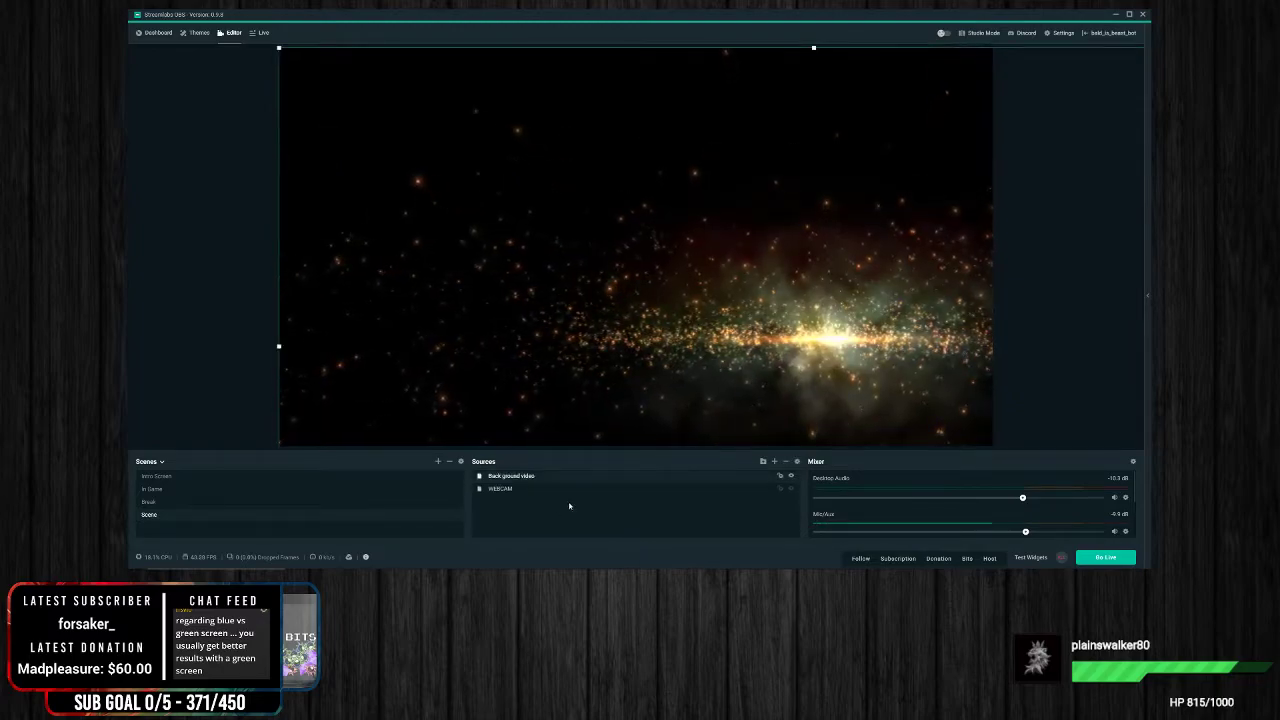
Move WEBCAM above Back ground video in the Sources list
left_click_drag(500, 488, 514, 476)
left_click(511, 488)
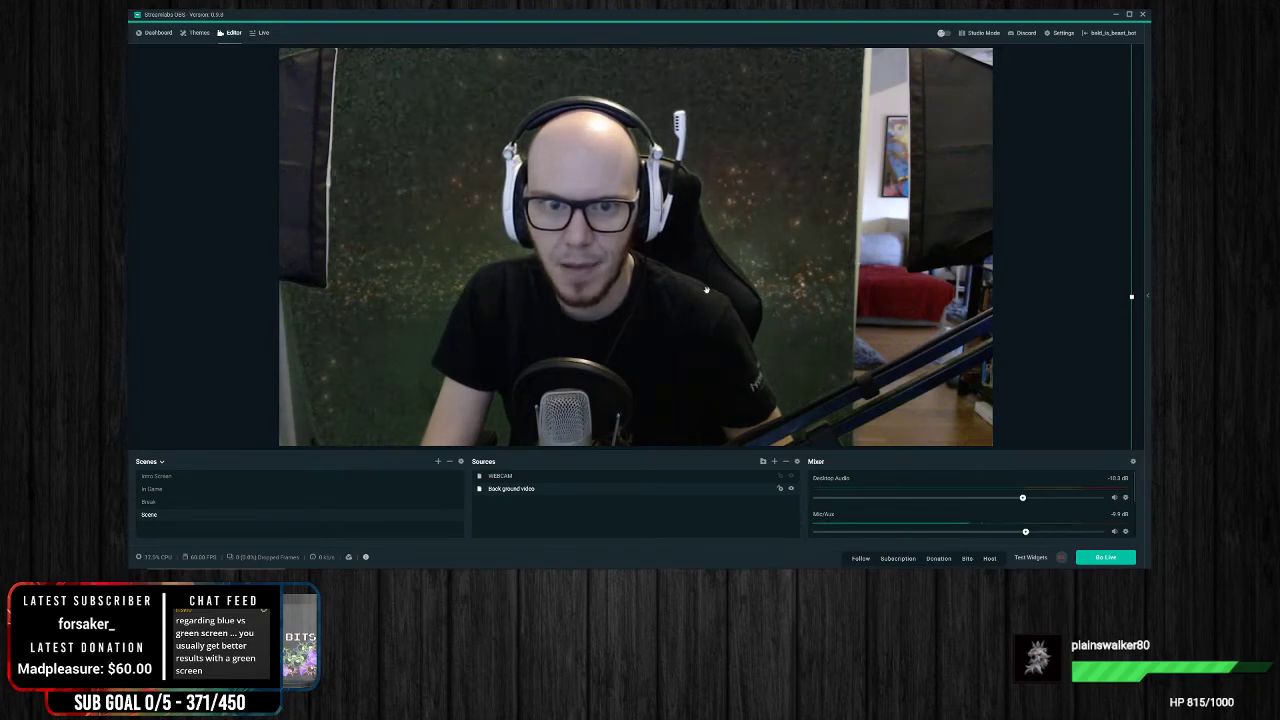
Widen the preview by moving the editor panel edge so the keyed green screen can be checked
left_click_drag(1131, 296, 1060, 277)
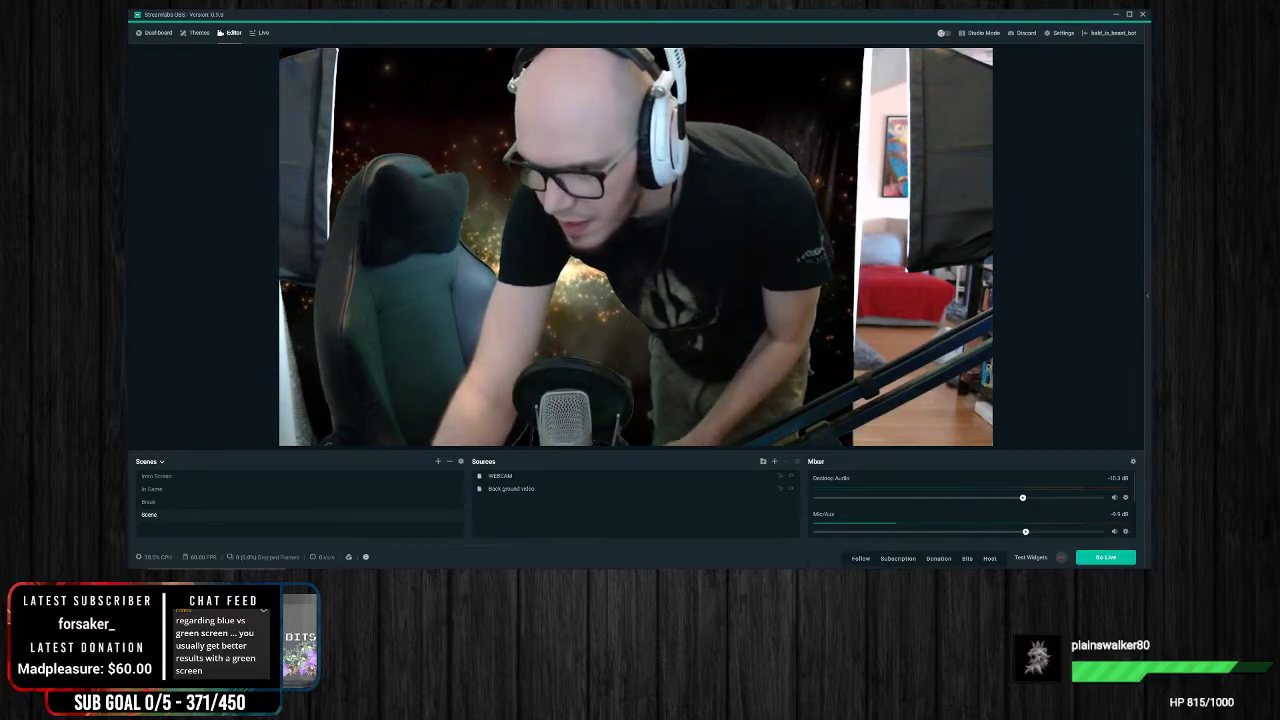
left_click(1070, 562)
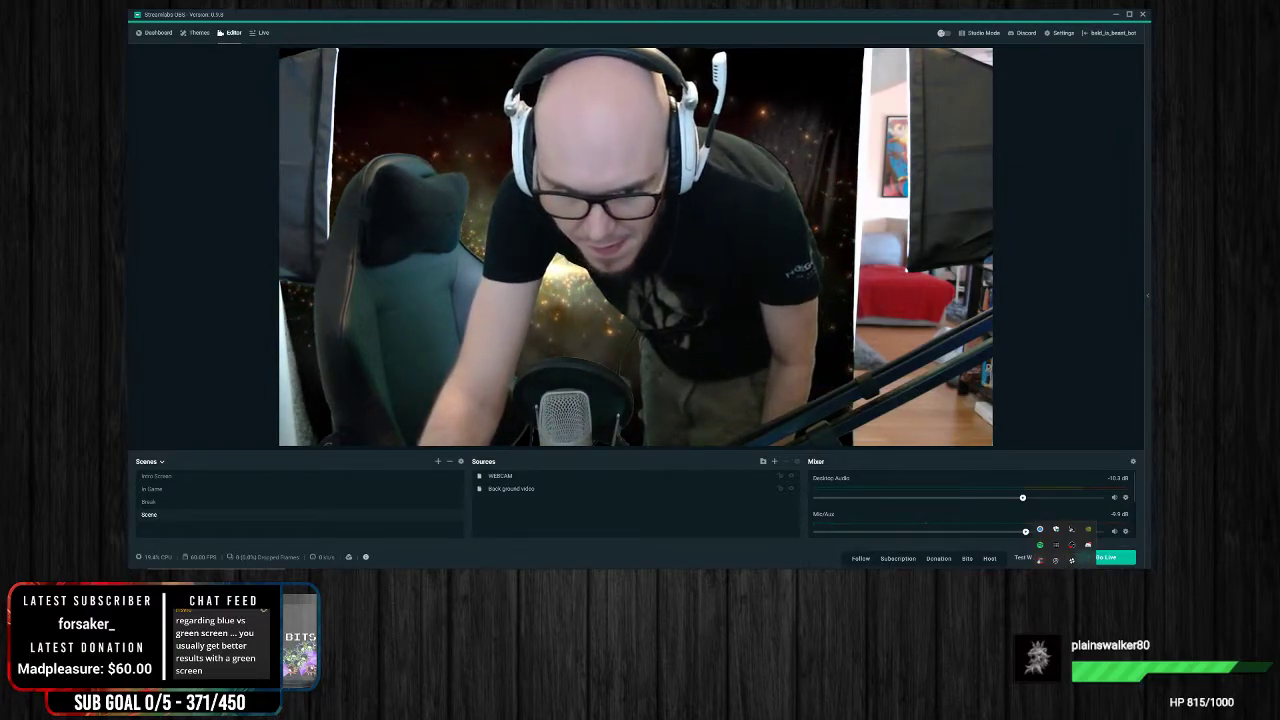
mouse_move(530, 572)
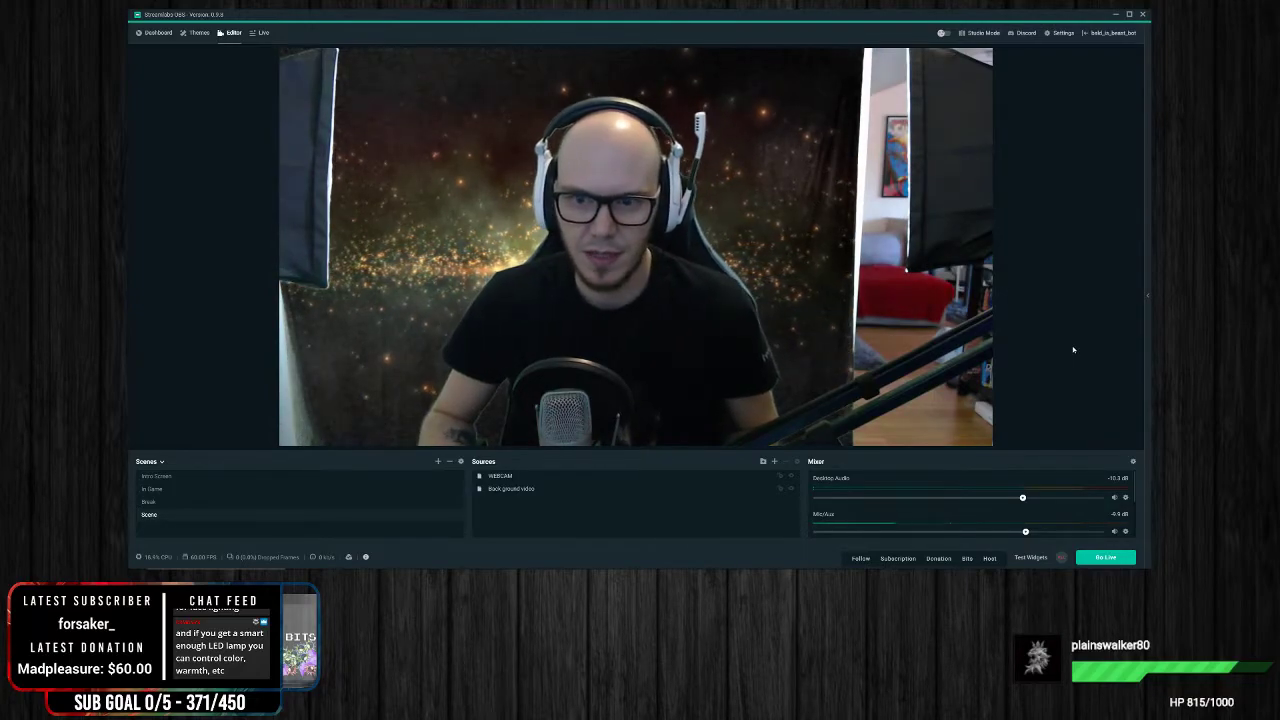
left_click(580, 380)
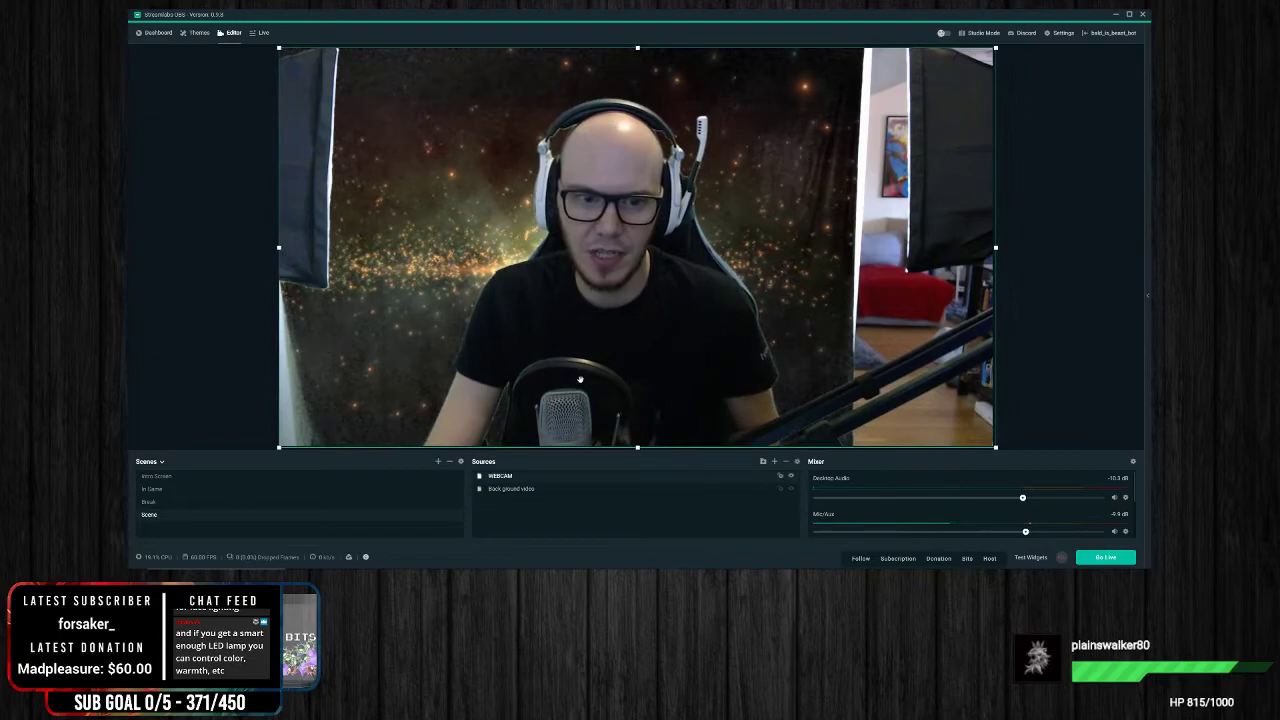
left_click(1069, 317)
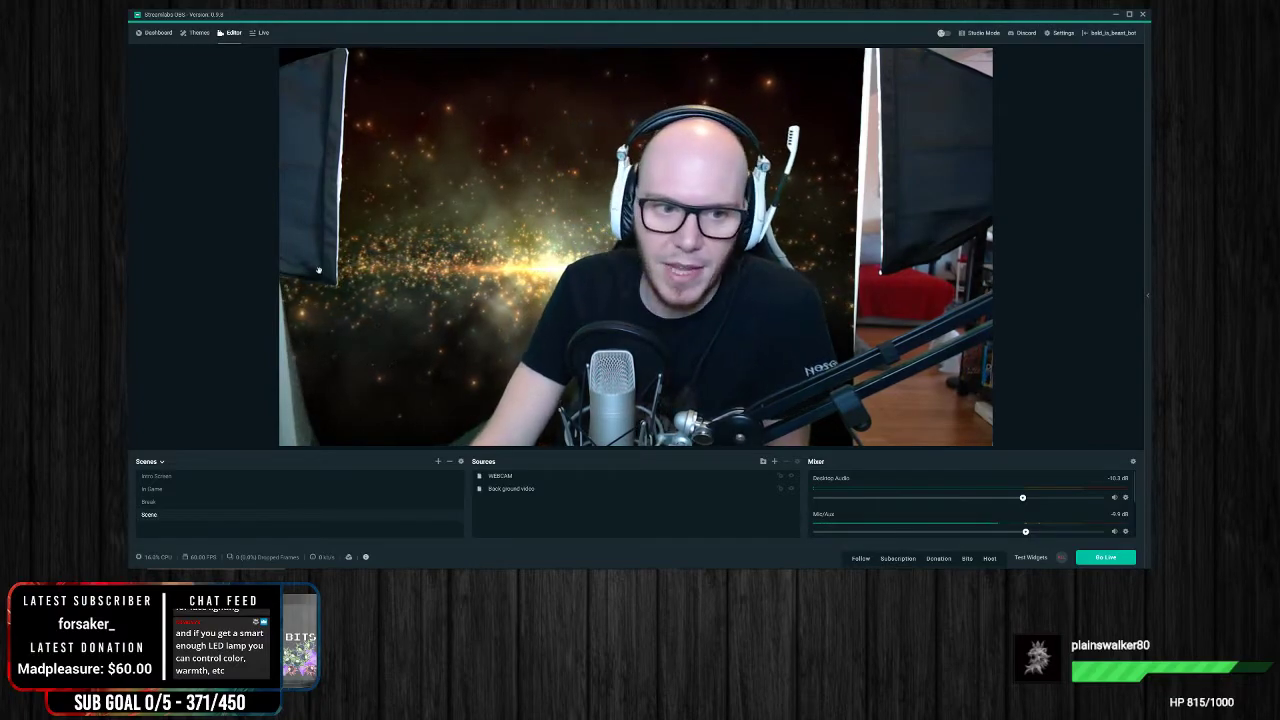
Crop the softboxes off the WEBCAM source's left and right sides
left_click(389, 271)
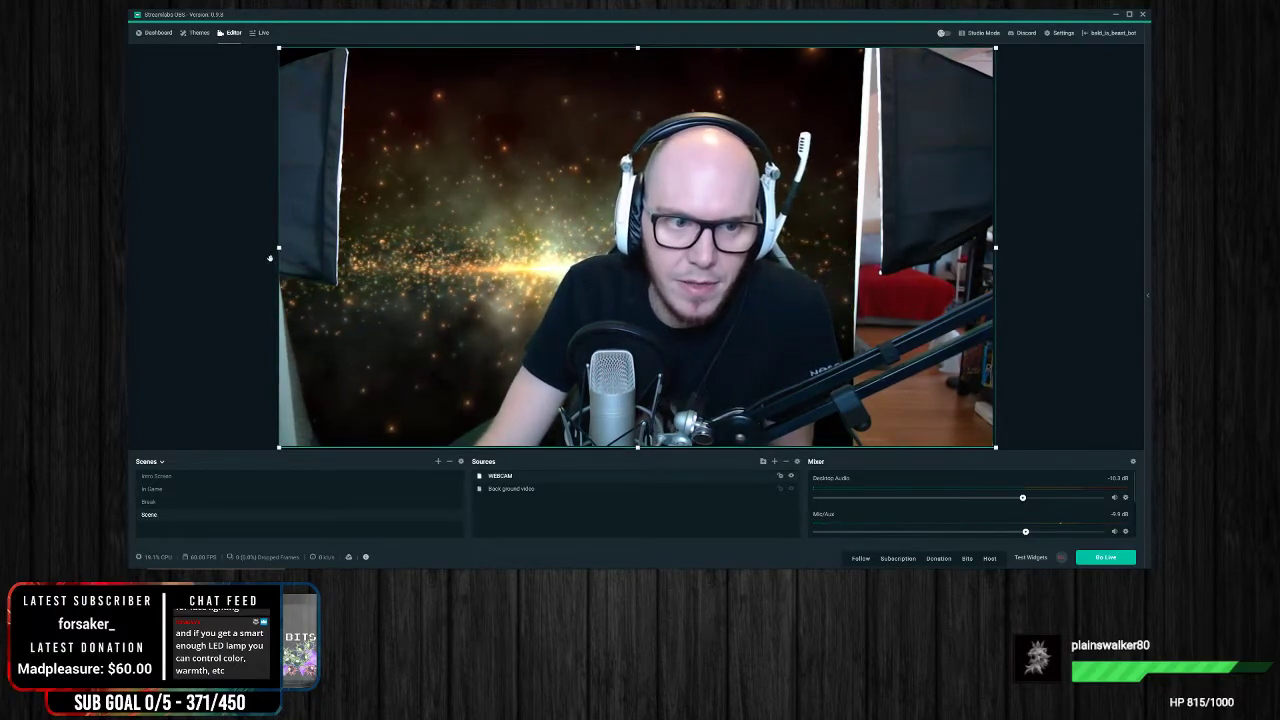
left_click_drag(279, 246, 368, 247)
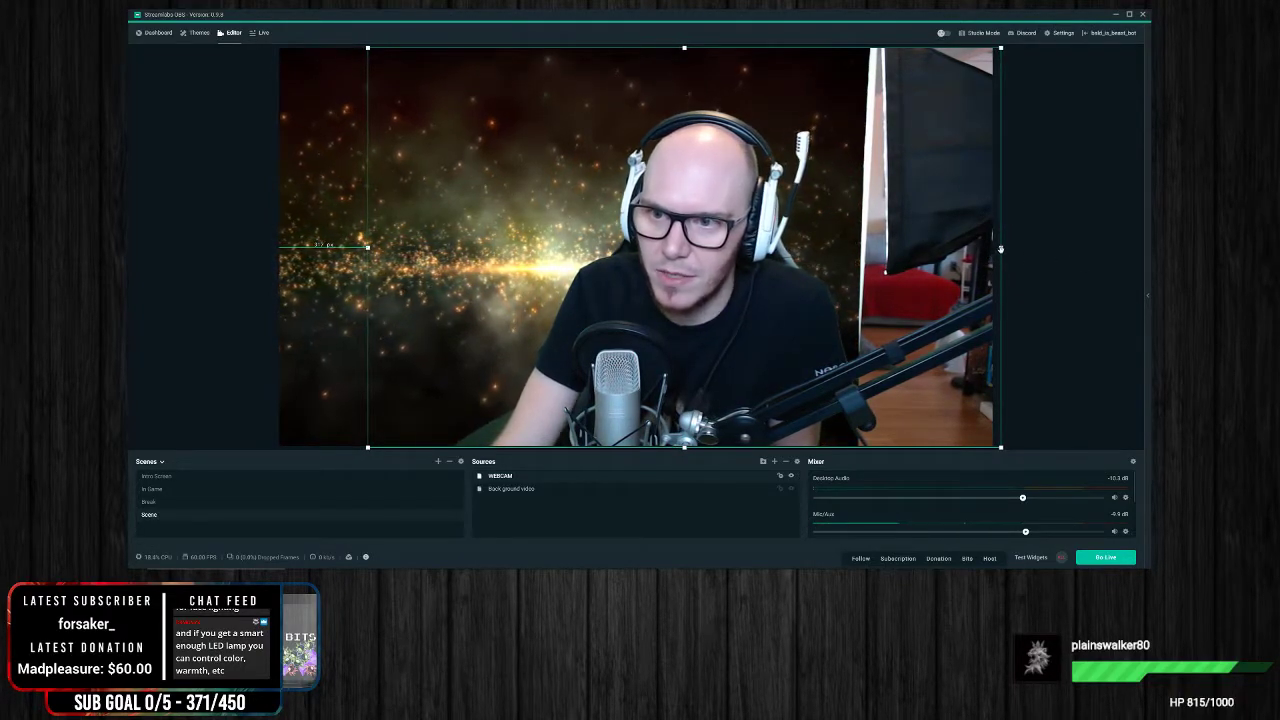
left_click_drag(998, 250, 922, 267)
left_click(1058, 280)
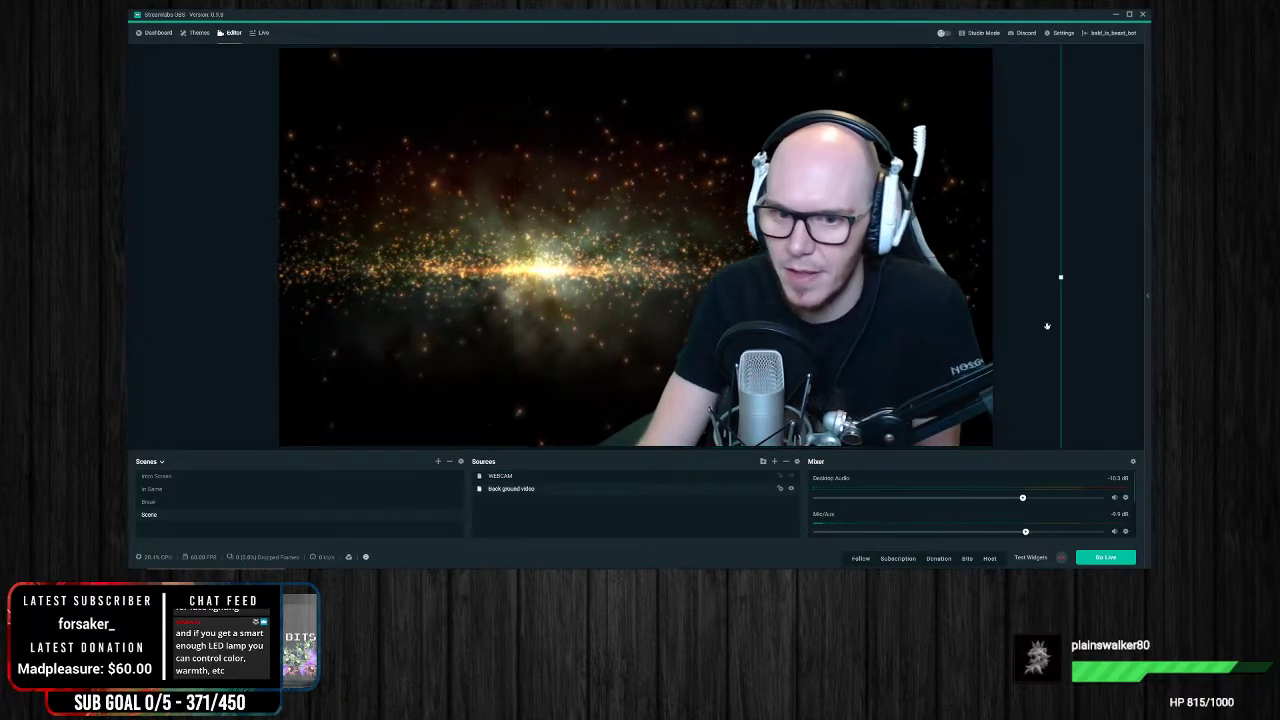